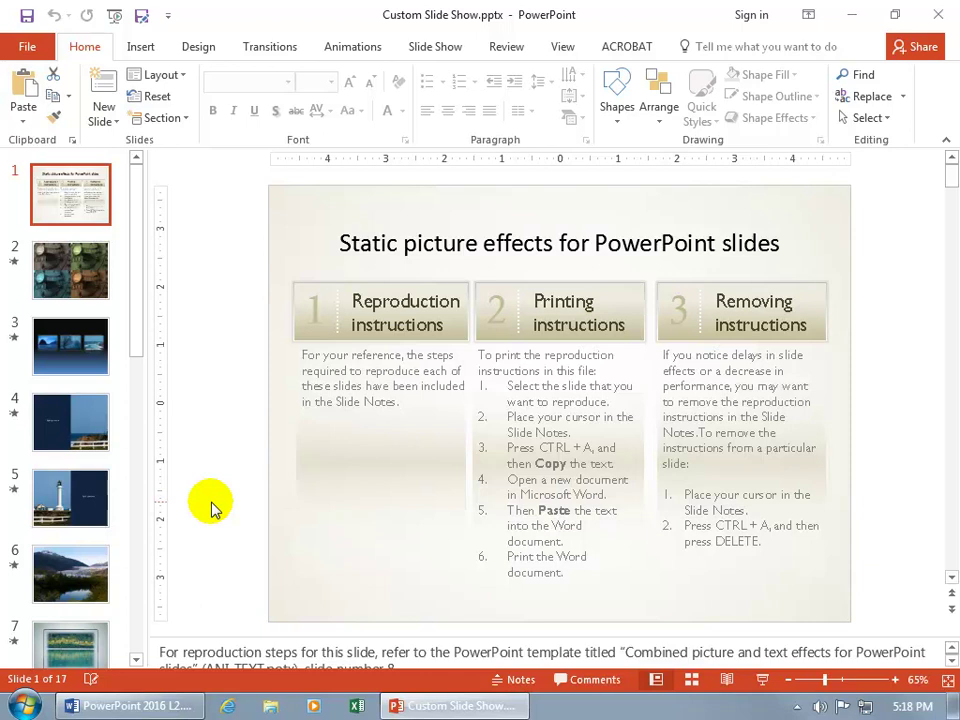
- Create a new custom slide show and name it Beginner
click(450, 48)
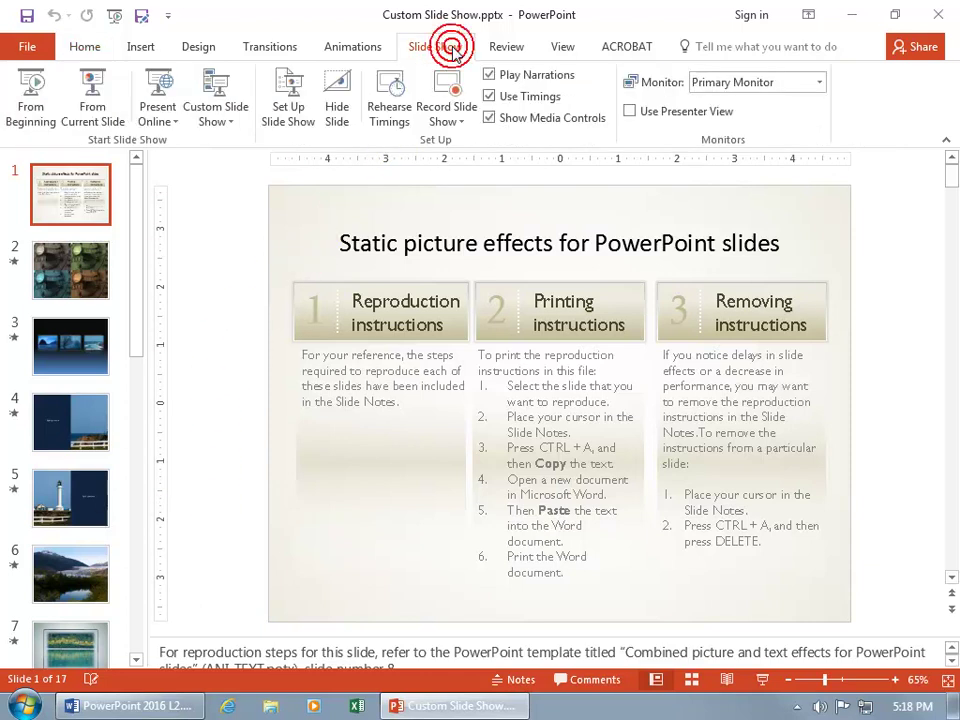
click(216, 119)
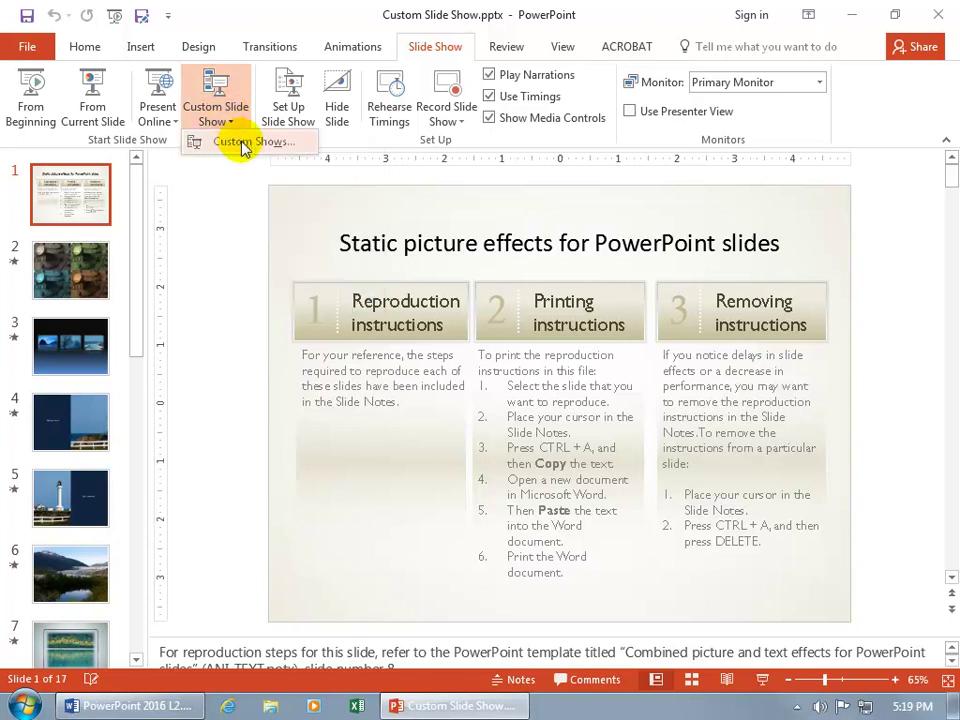
click(242, 144)
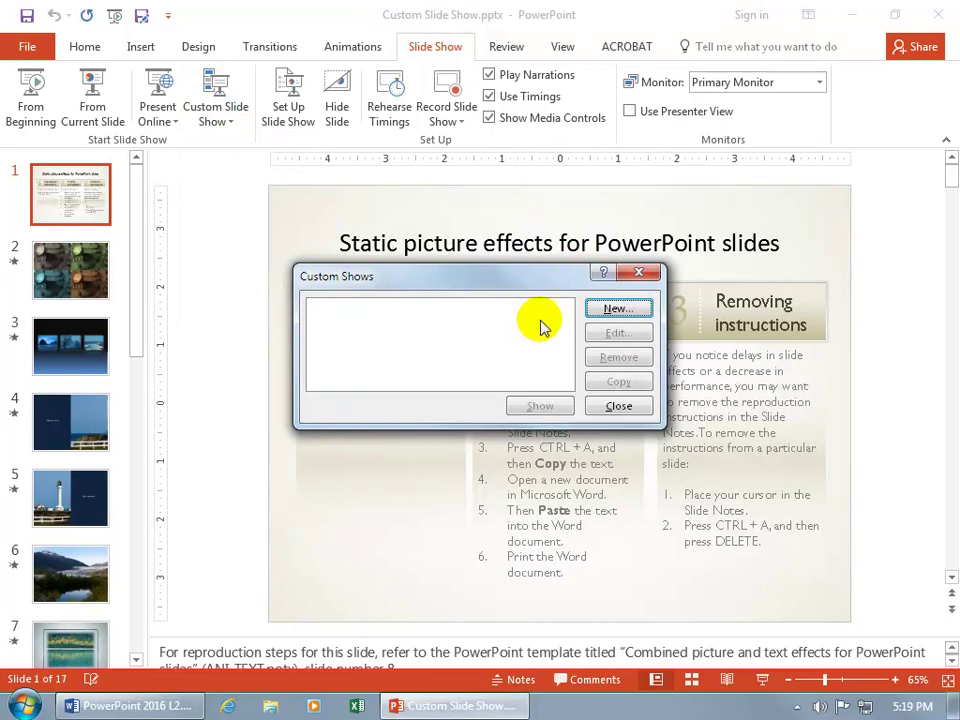
click(615, 310)
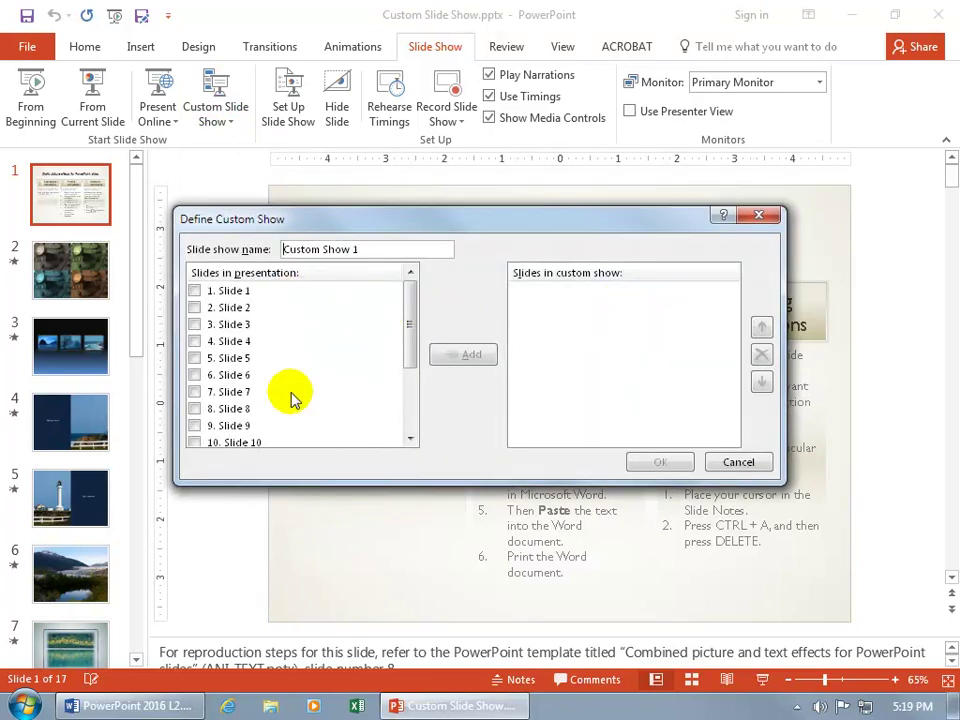
double_click(375, 252)
text(Beginner)
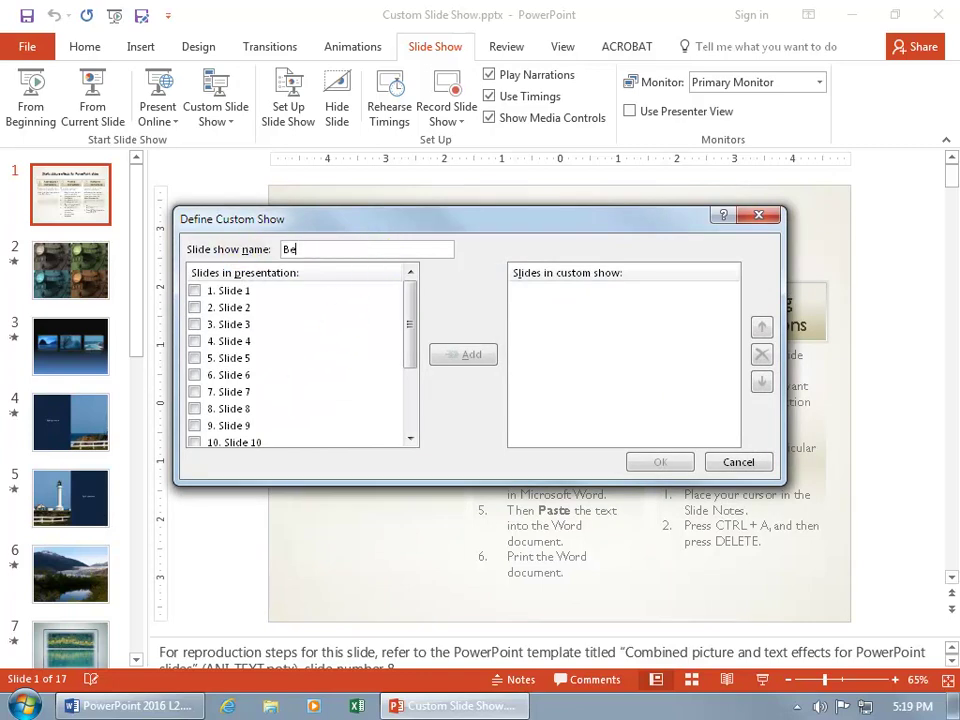
- Add slides 1 through 7 of the presentation to the Beginner custom show
click(195, 291)
click(195, 308)
click(195, 324)
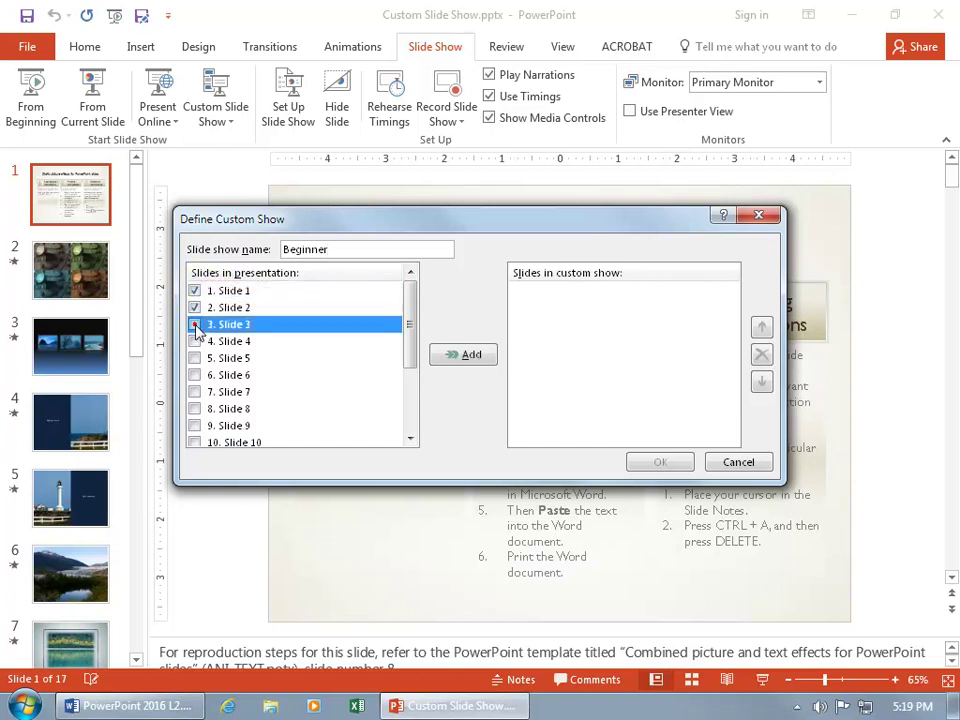
click(195, 341)
click(195, 358)
click(195, 375)
click(195, 392)
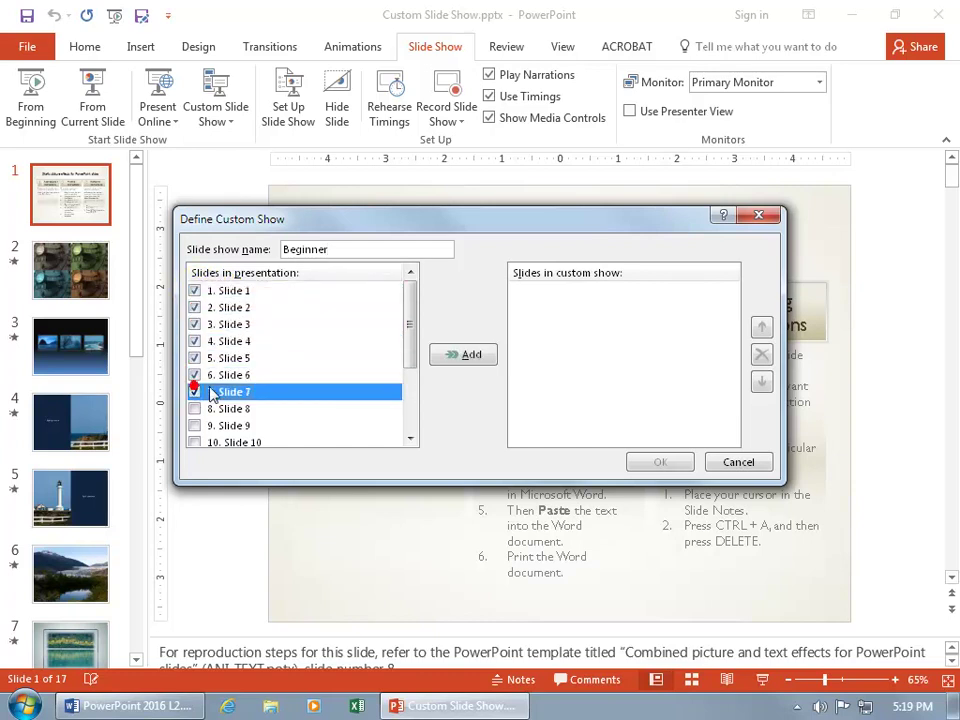
click(468, 356)
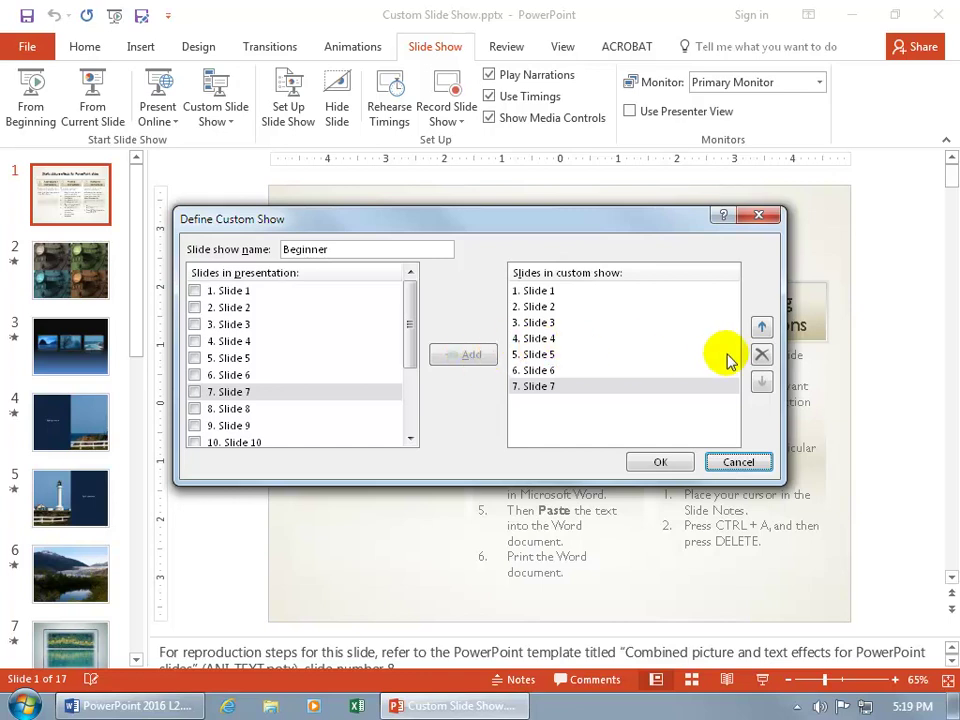
- Move Slide 7 up one place in the Beginner show's slide order and return it to the end
click(540, 388)
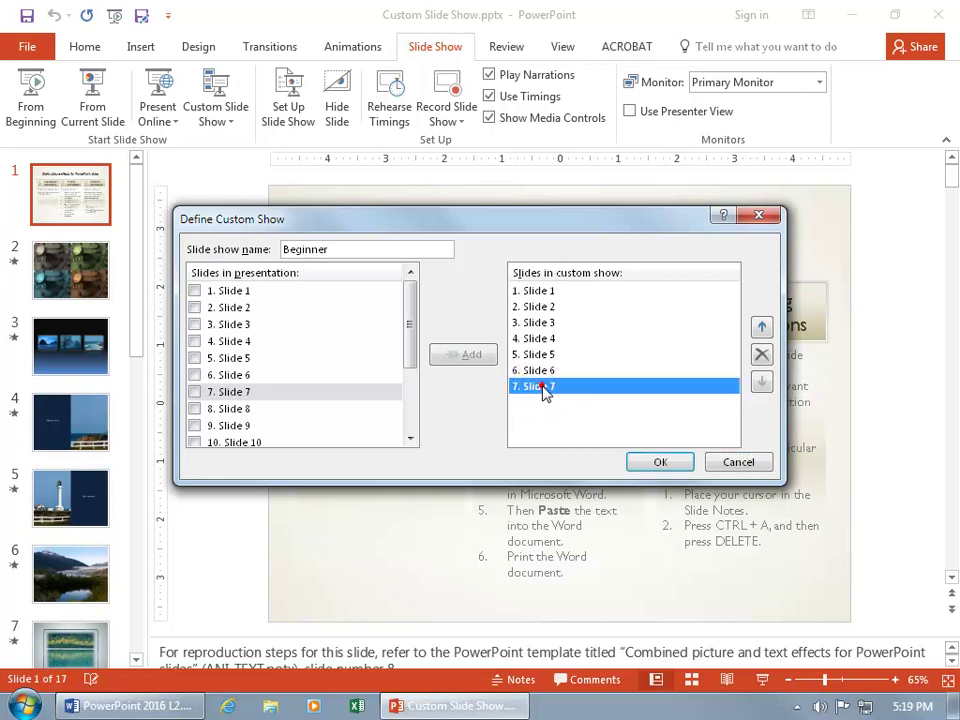
click(762, 328)
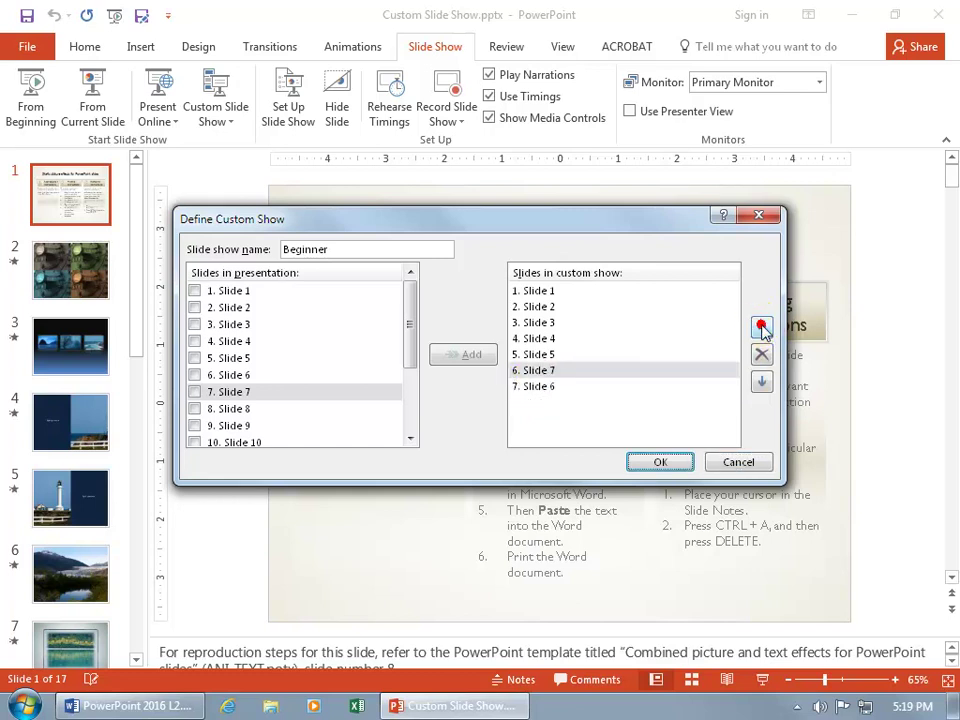
click(555, 376)
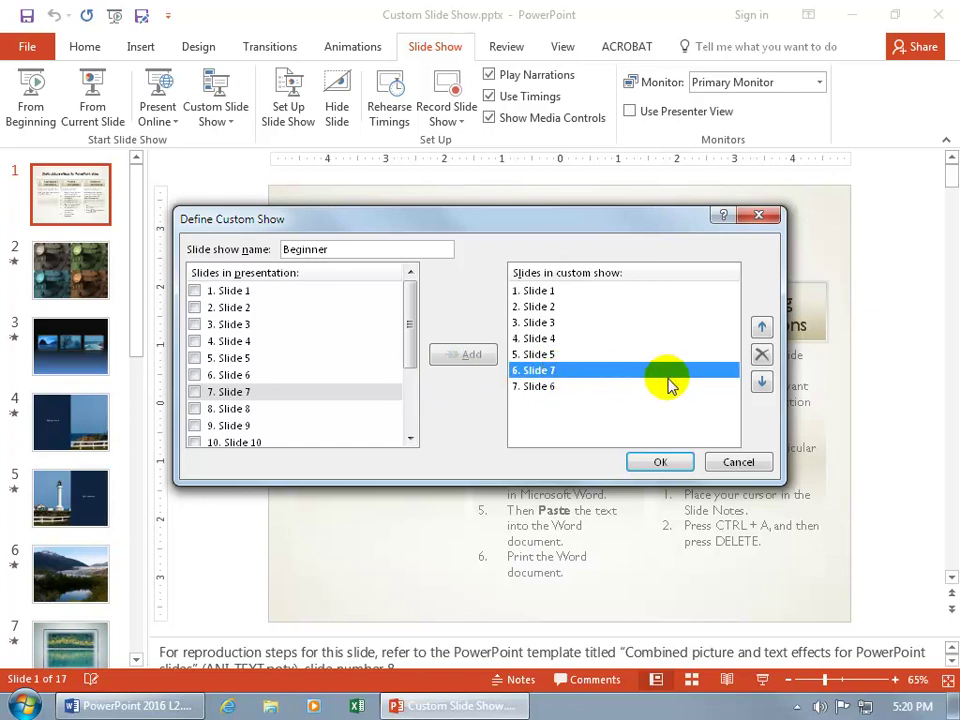
click(758, 383)
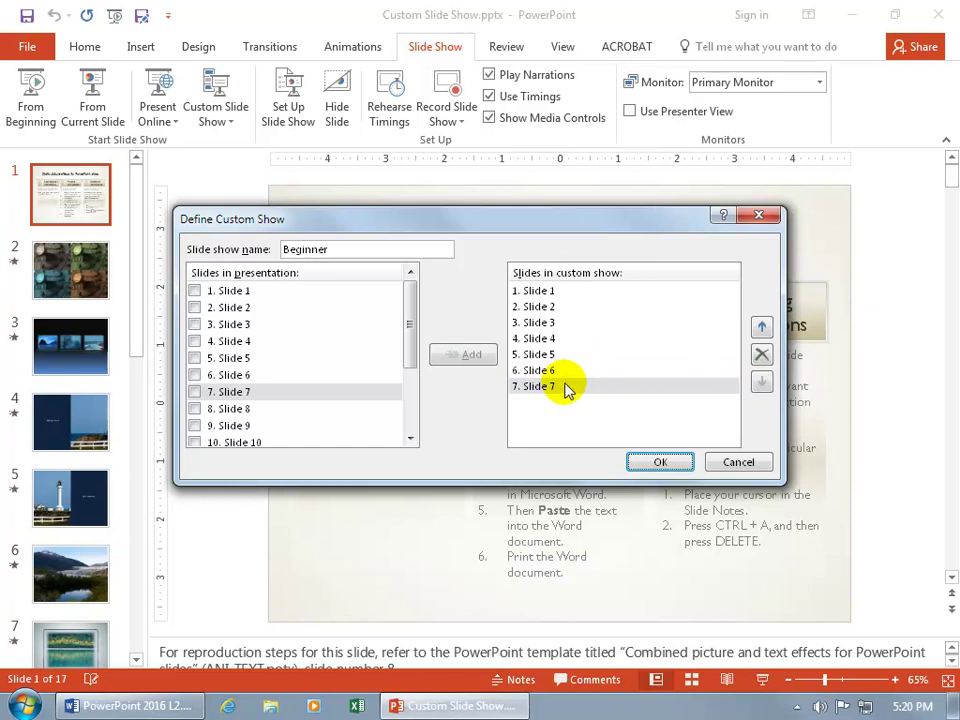
- Save the Beginner show and start another custom show named Intermediate
click(659, 462)
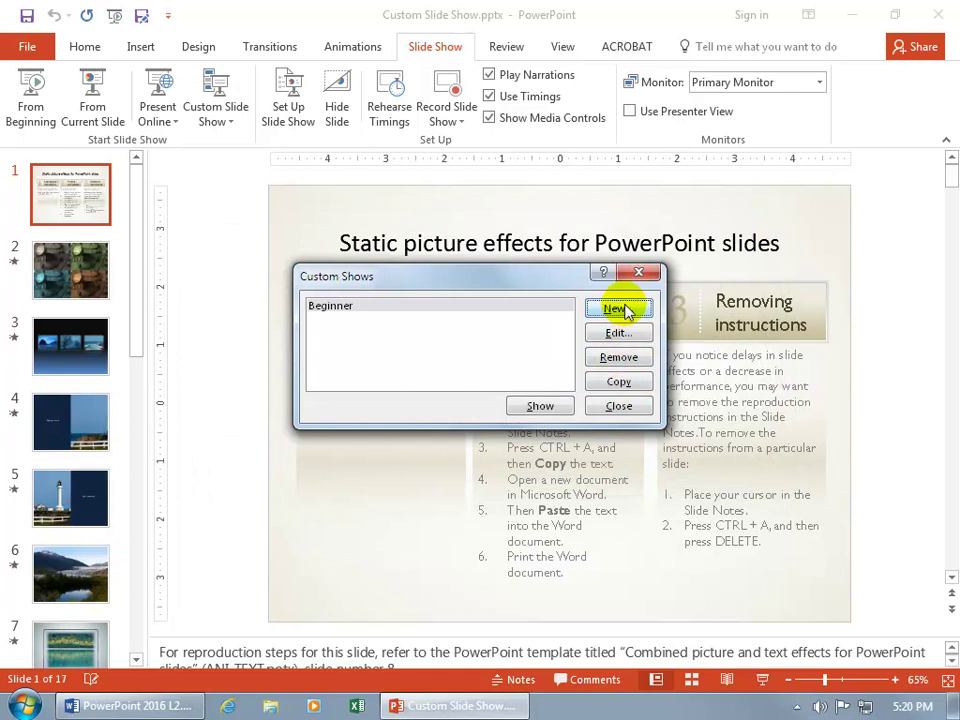
click(619, 309)
drag(384, 250, 125, 250)
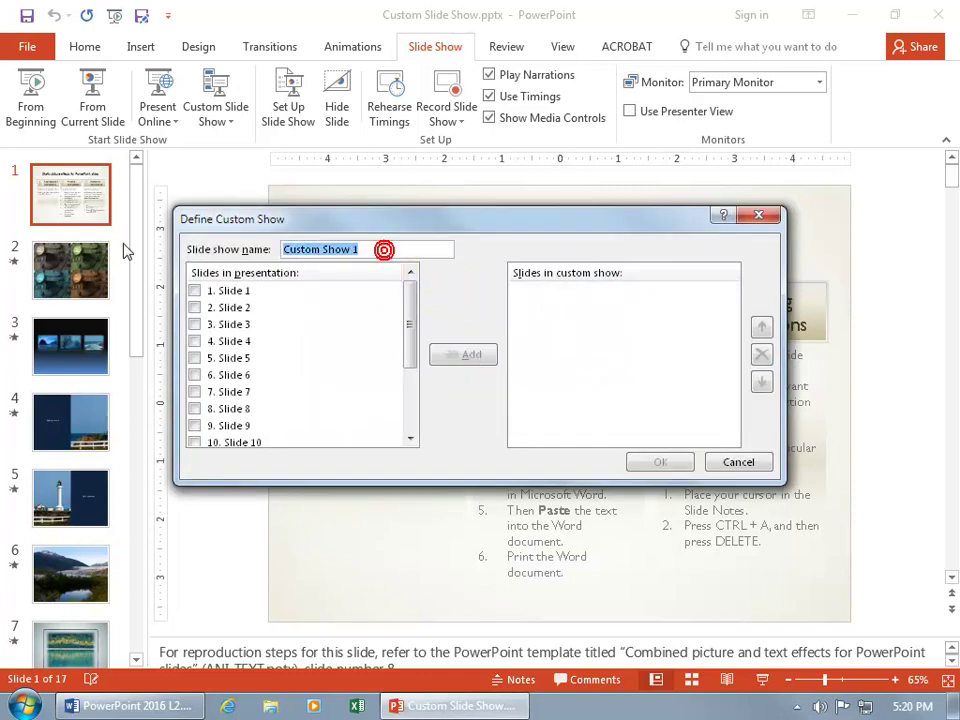
text(Intermediate)
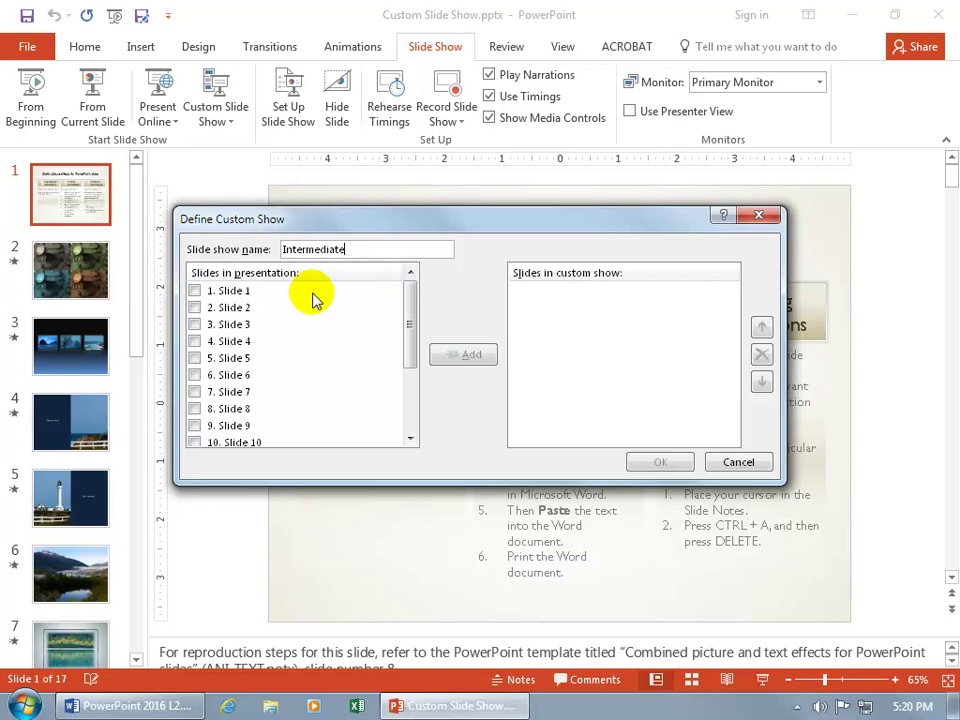
- Add slides 8 through 12 to the Intermediate custom show and save it
drag(410, 320, 413, 364)
click(196, 322)
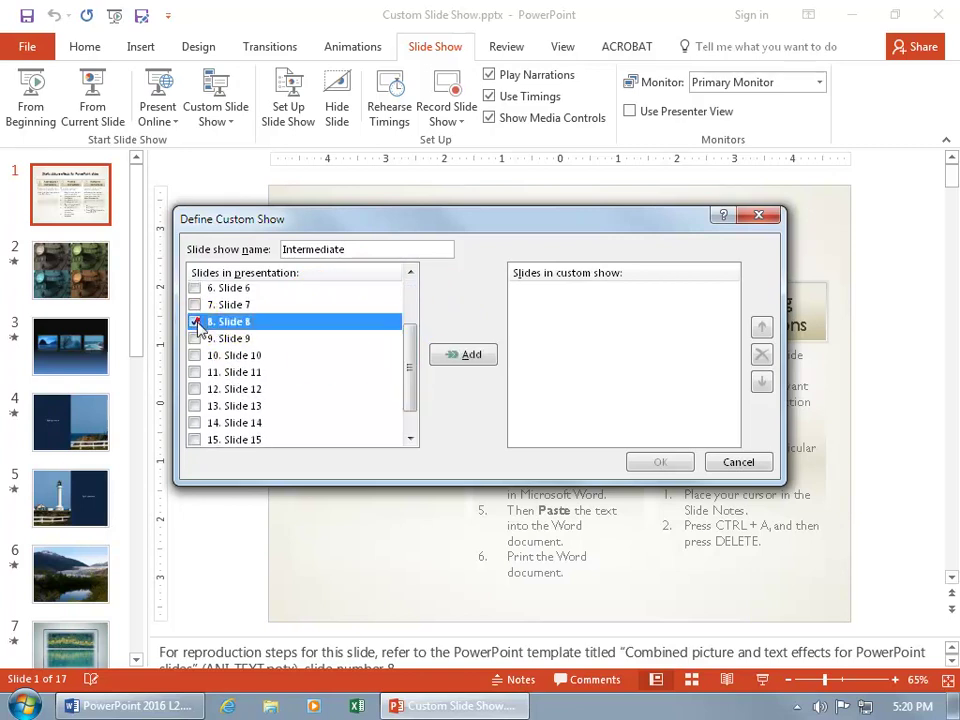
click(196, 338)
click(196, 355)
click(196, 372)
click(196, 389)
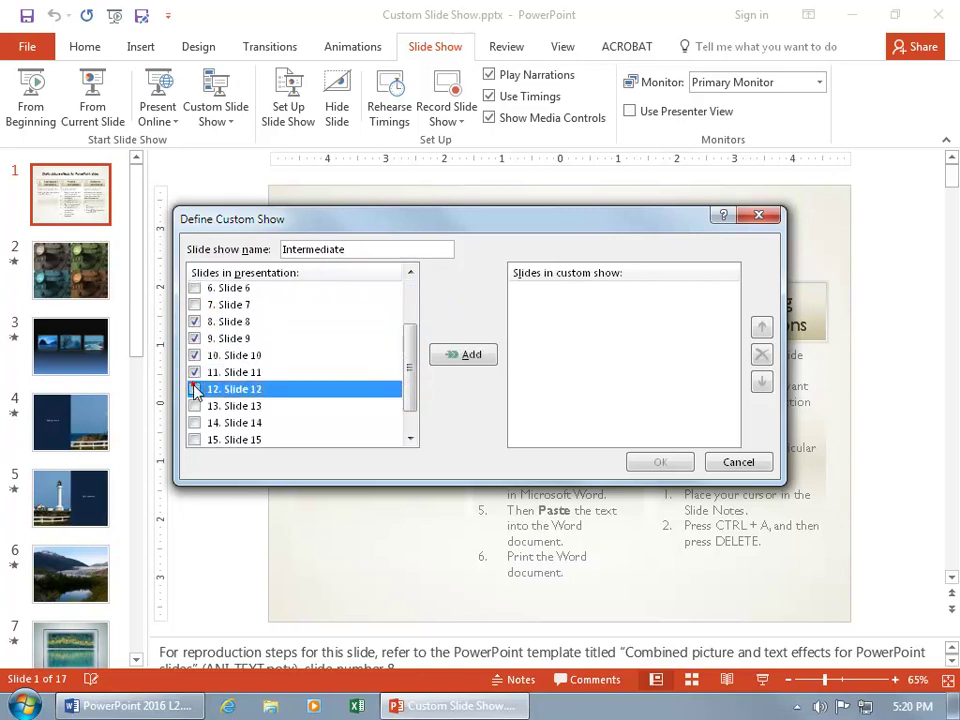
click(460, 356)
click(652, 462)
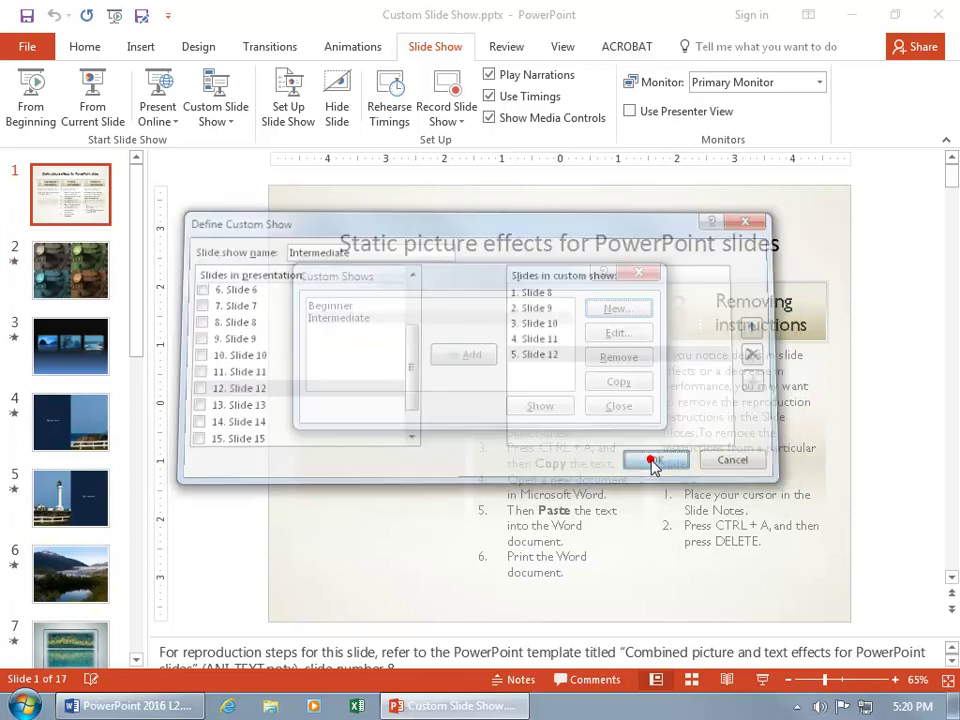
- Start a third custom show named Advanced and mark slides 13 through 17 for inclusion
click(611, 314)
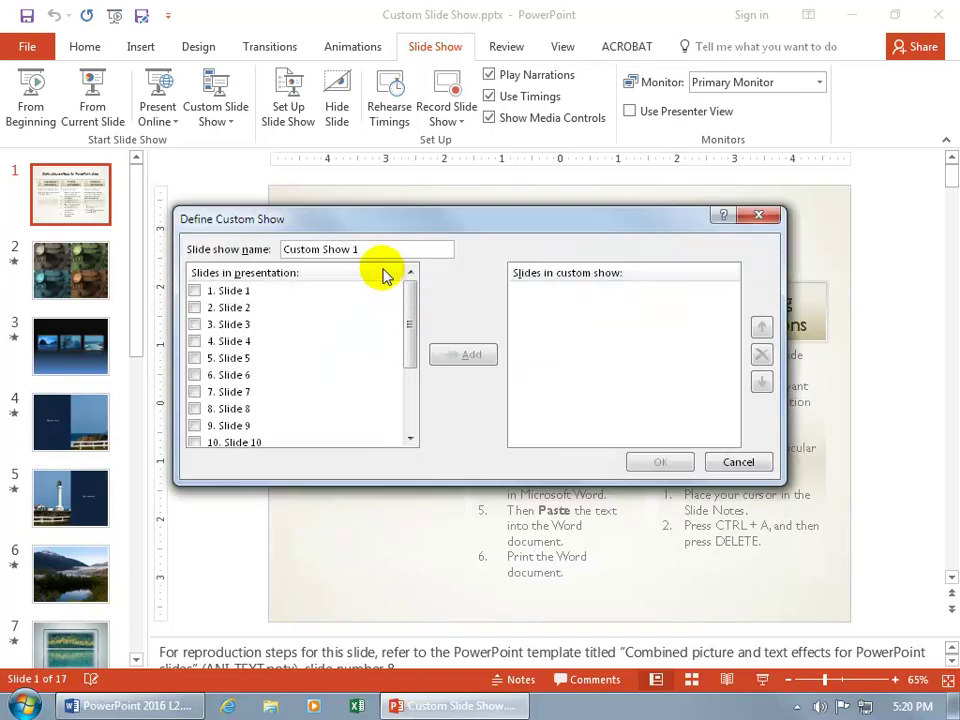
text(Advanced)
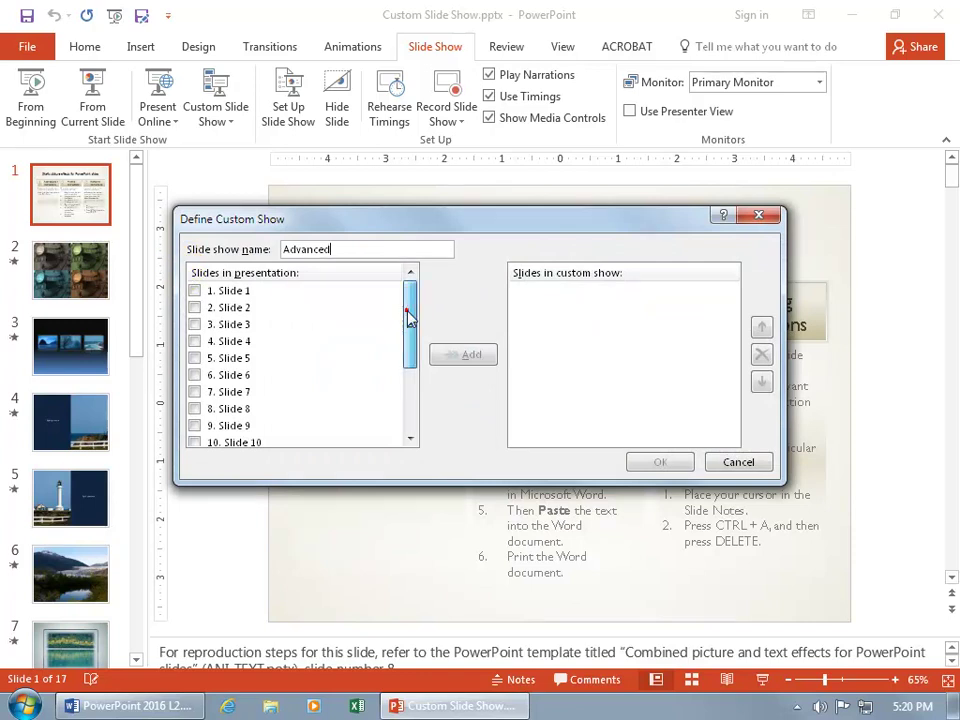
drag(407, 317, 410, 380)
click(194, 370)
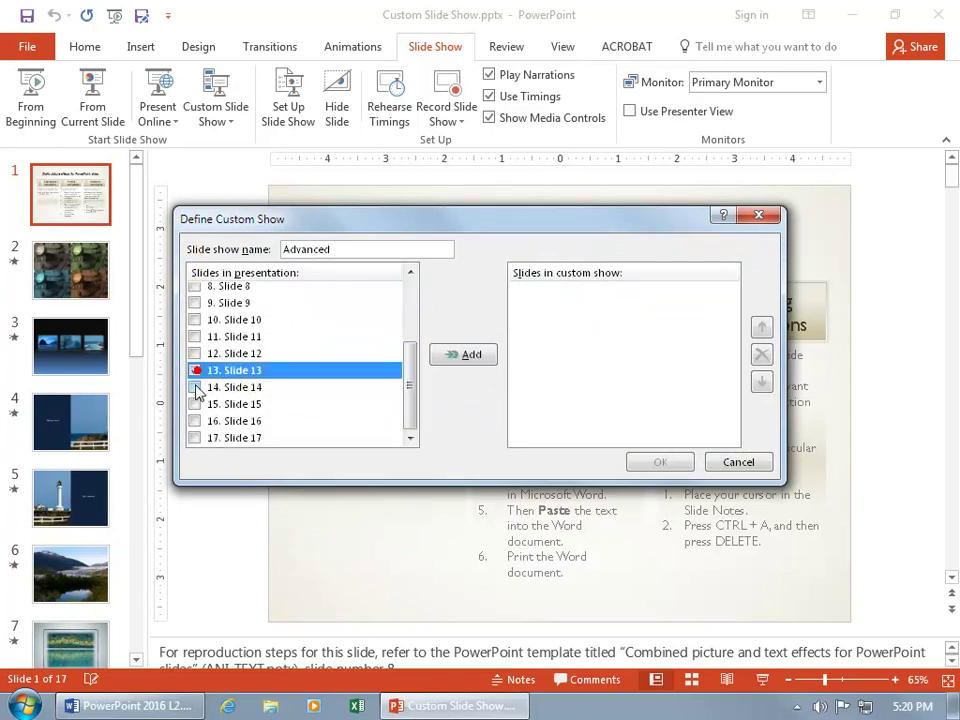
click(194, 387)
click(194, 404)
click(194, 421)
click(194, 438)
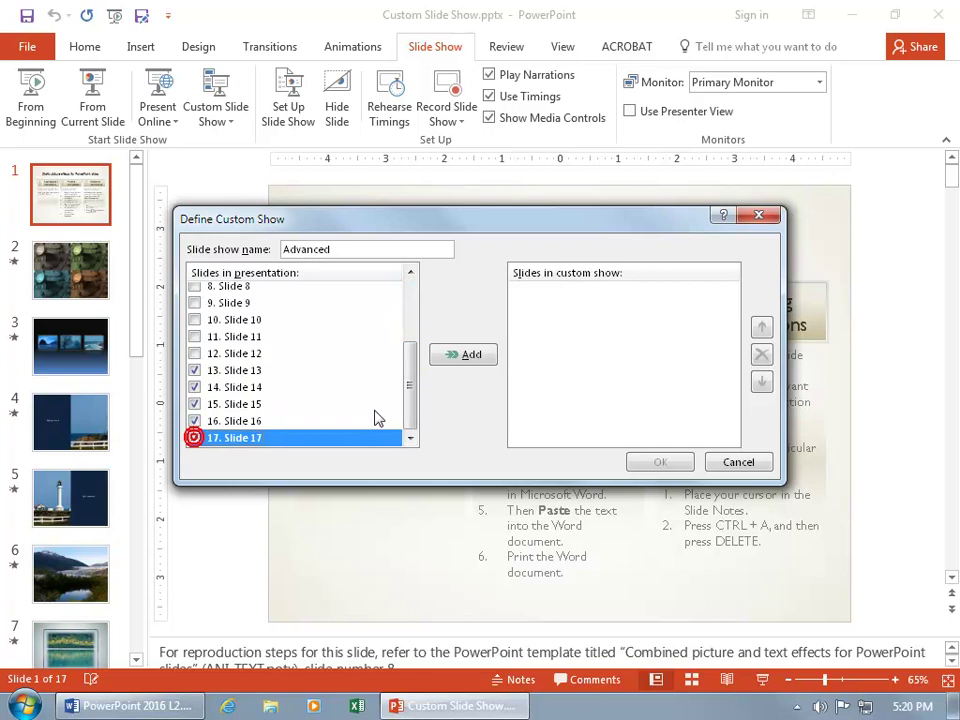
- Mark slides 1 and 8 as well, add all marked slides to the Advanced show and save it
drag(410, 400, 422, 326)
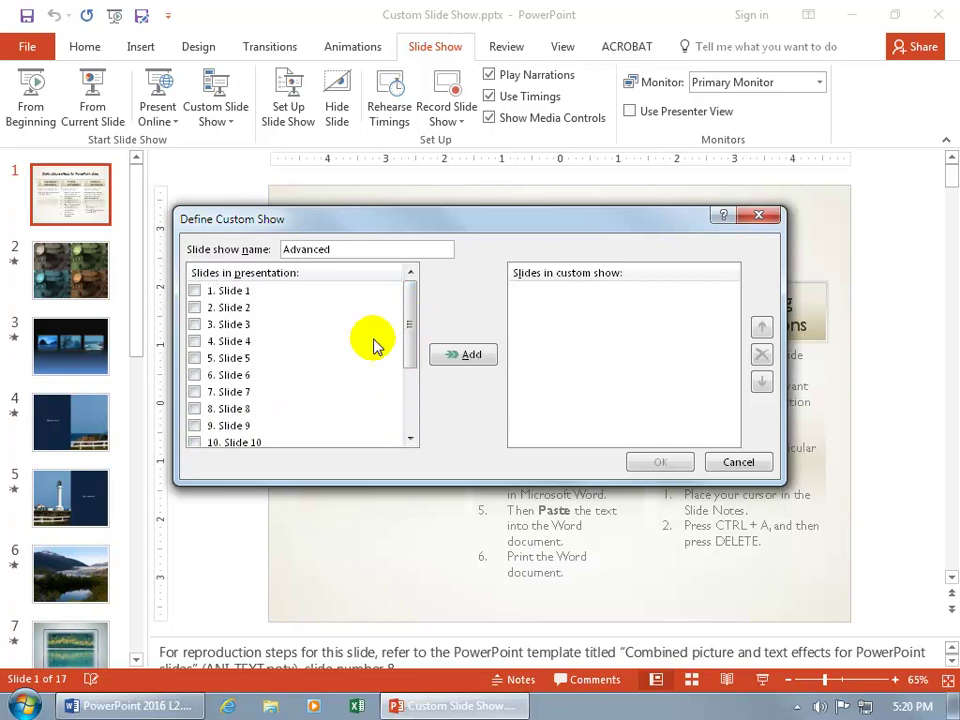
click(194, 290)
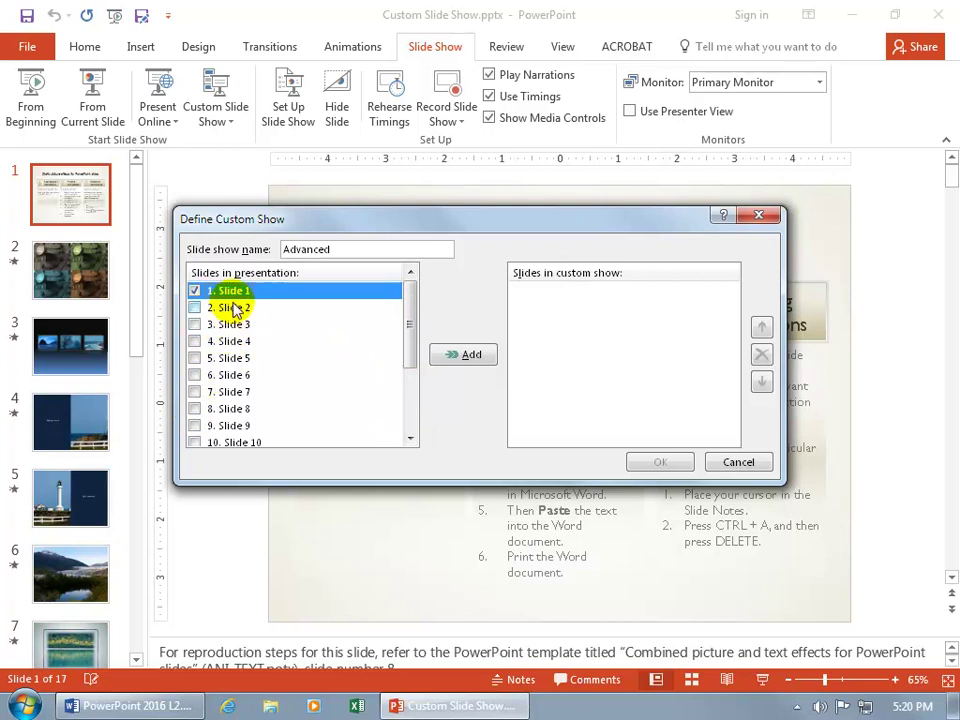
click(194, 408)
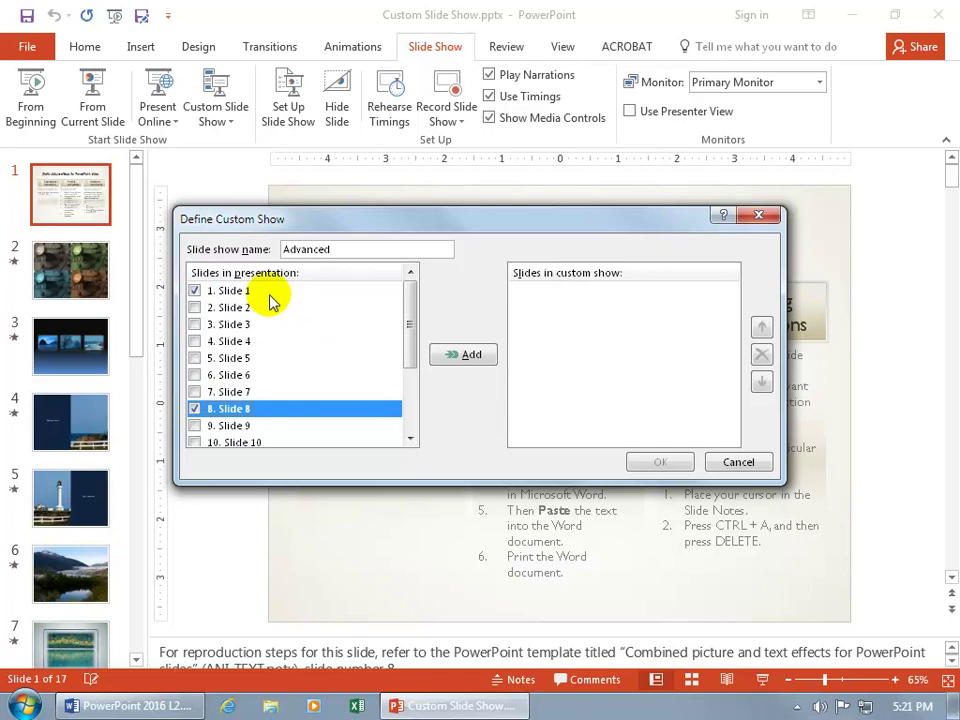
click(463, 355)
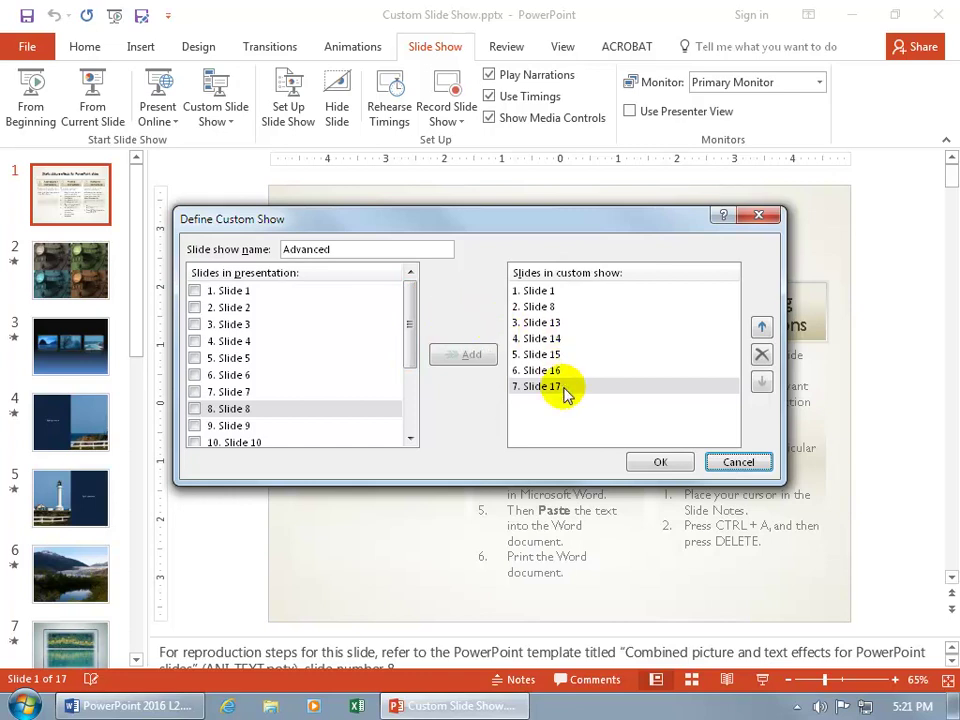
click(662, 462)
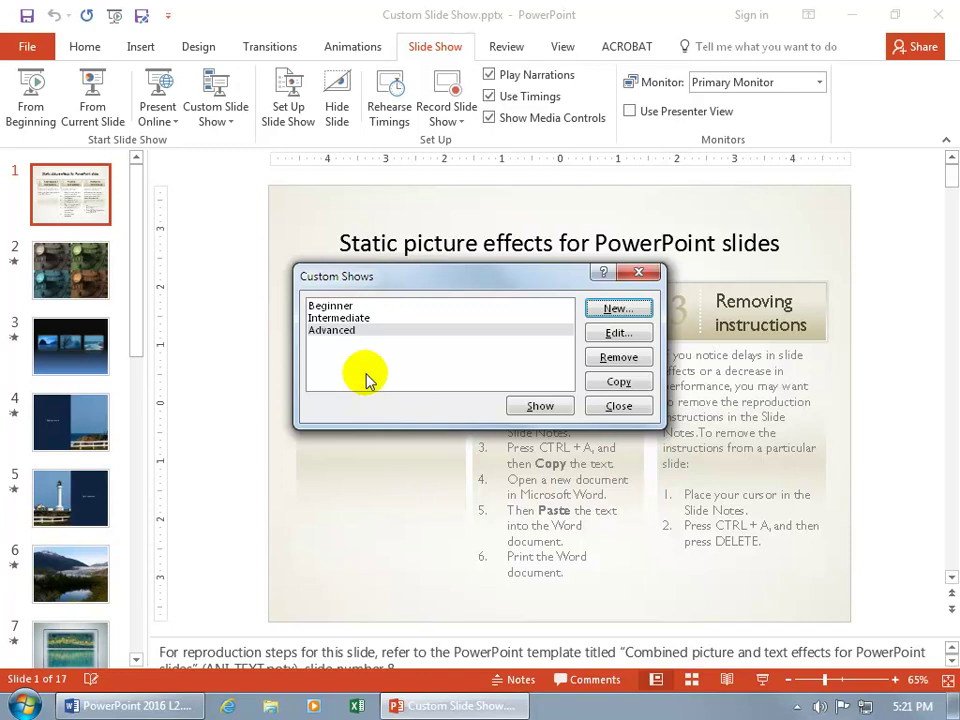
- Present the Beginner custom show, switching to the Intermediate show during playback, and end the presentation
click(349, 308)
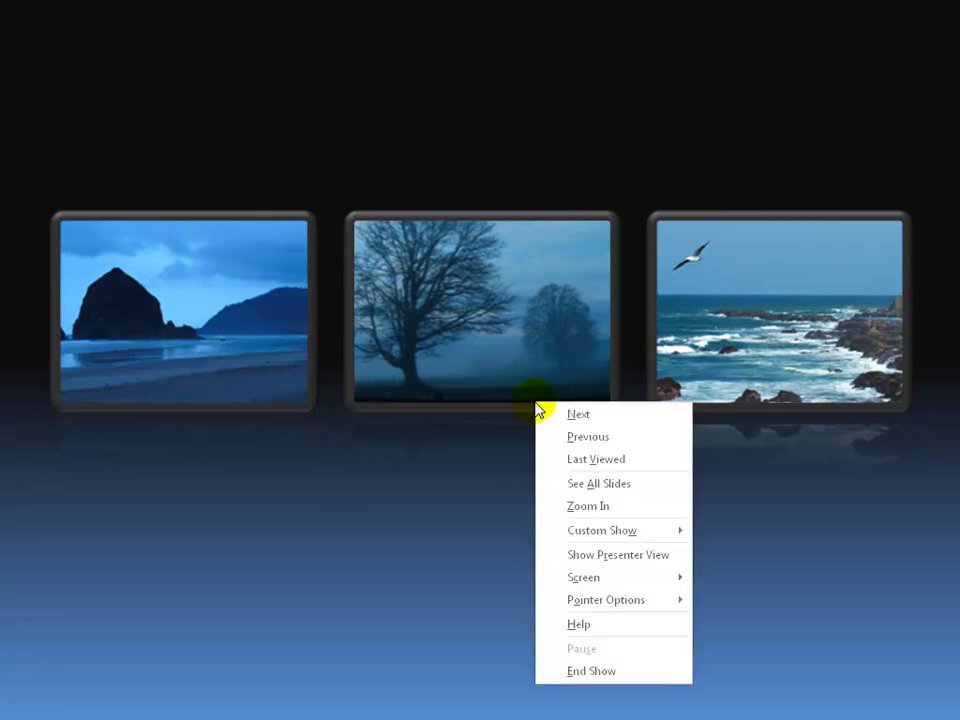
mouse_move(610, 531)
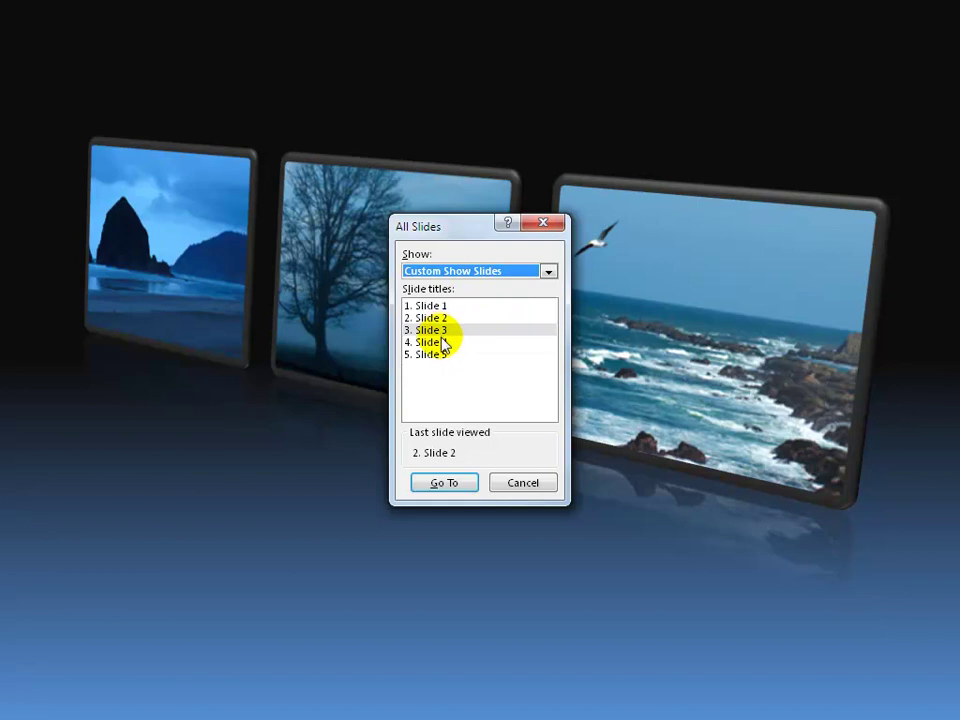
click(522, 482)
key(Escape)
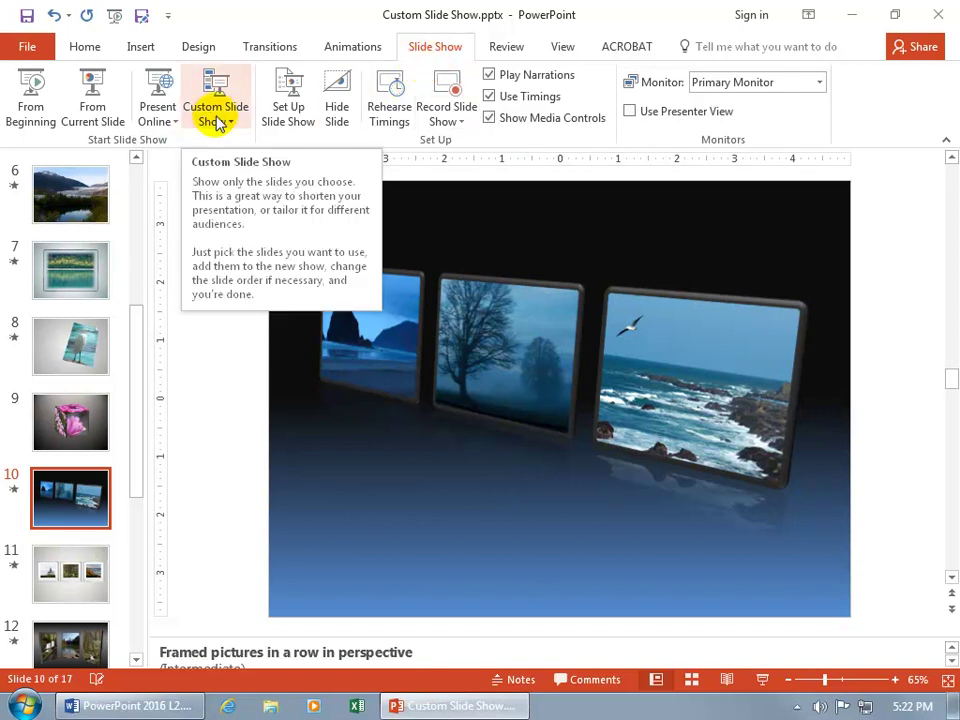
- Present the Advanced custom show
click(219, 122)
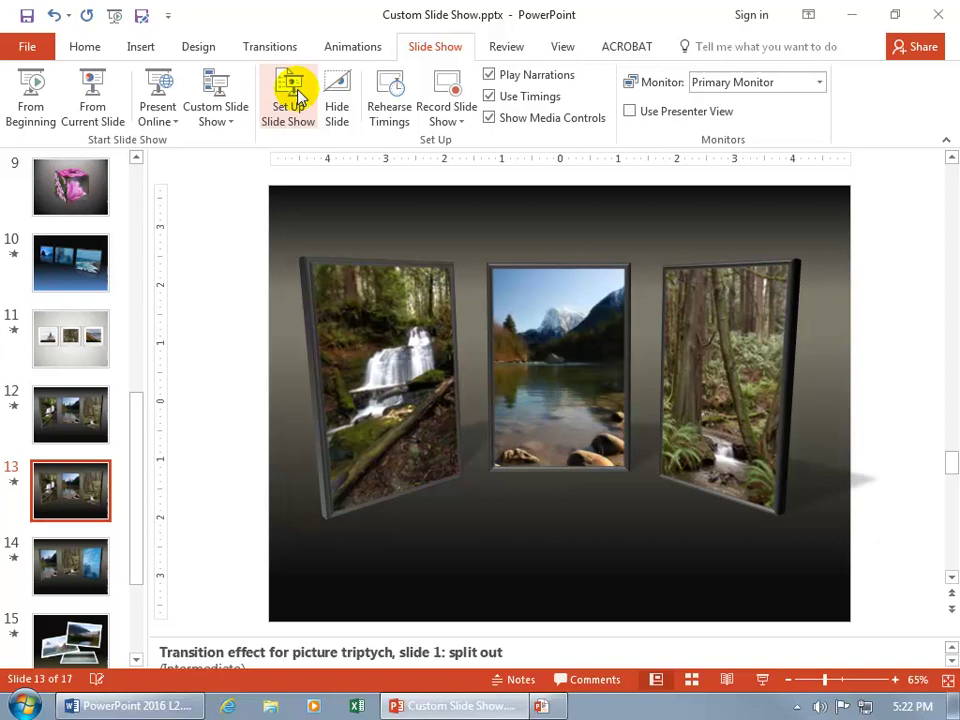
- Remove the Beginner show from the list of custom shows
click(236, 120)
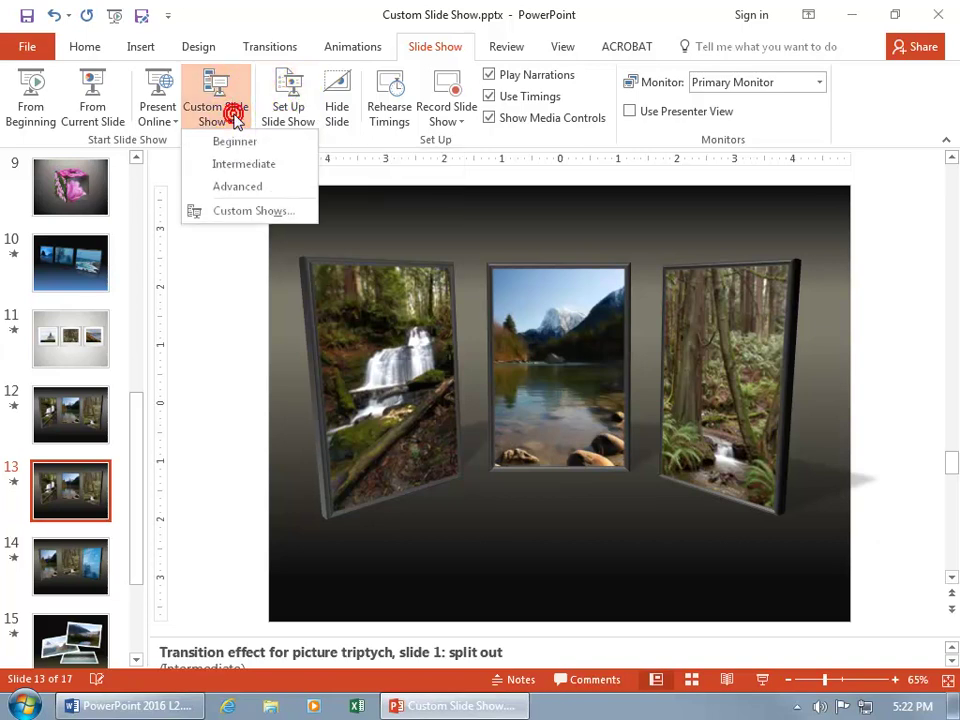
click(238, 208)
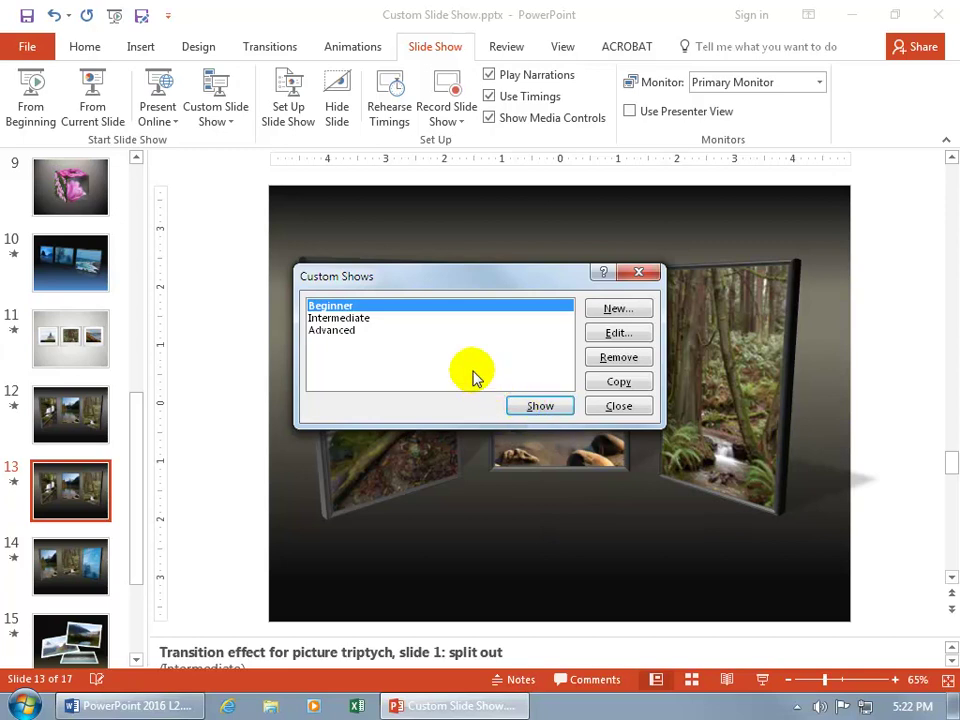
click(608, 354)
- Review the slides in the Intermediate show without changing them and remove that show from the custom shows
click(366, 305)
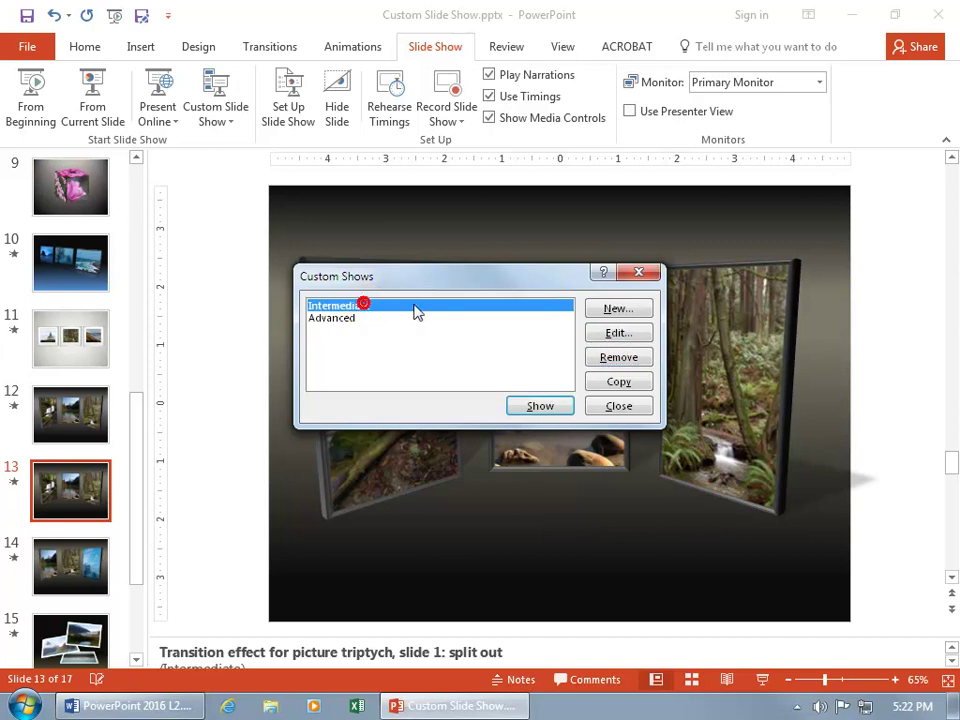
click(612, 334)
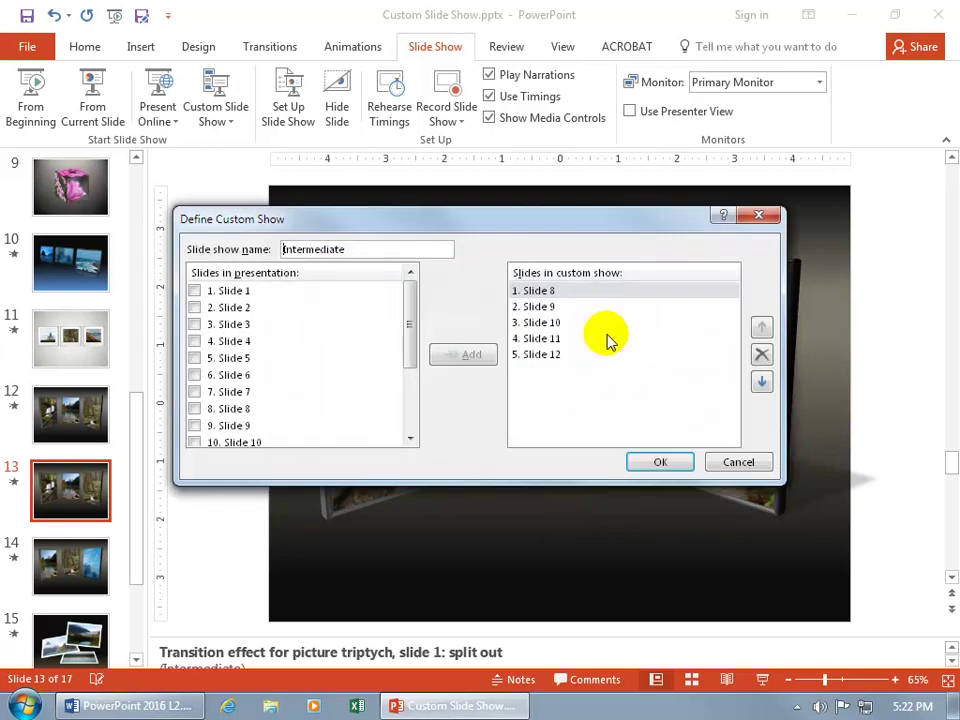
click(722, 464)
click(608, 330)
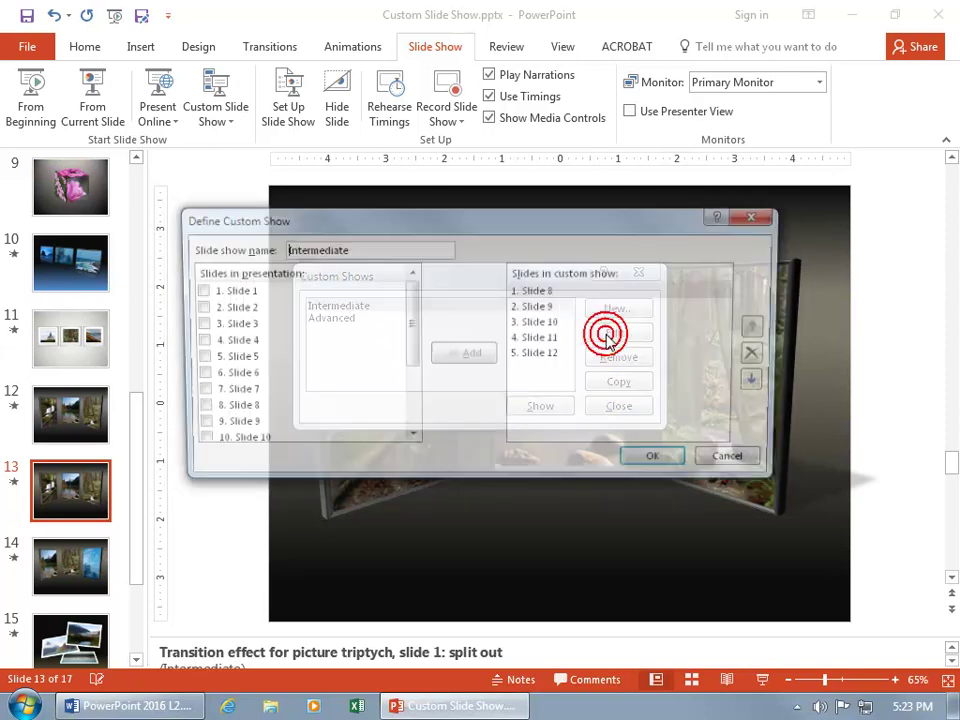
key(Escape)
click(616, 359)
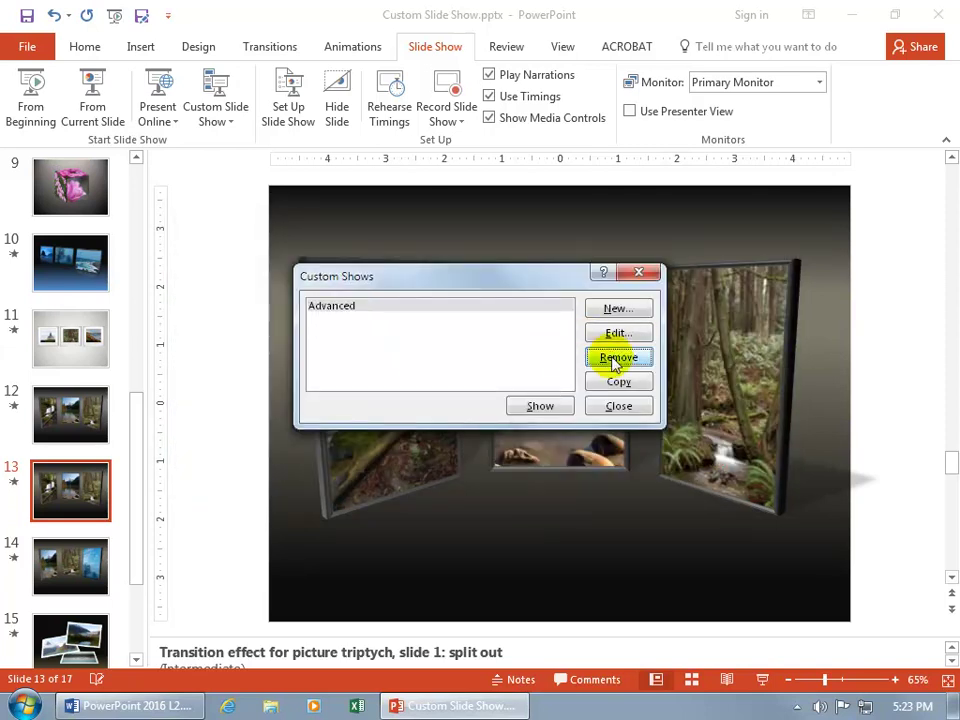
- Edit the Advanced show to take out slides 1 and 8, and save it
click(618, 333)
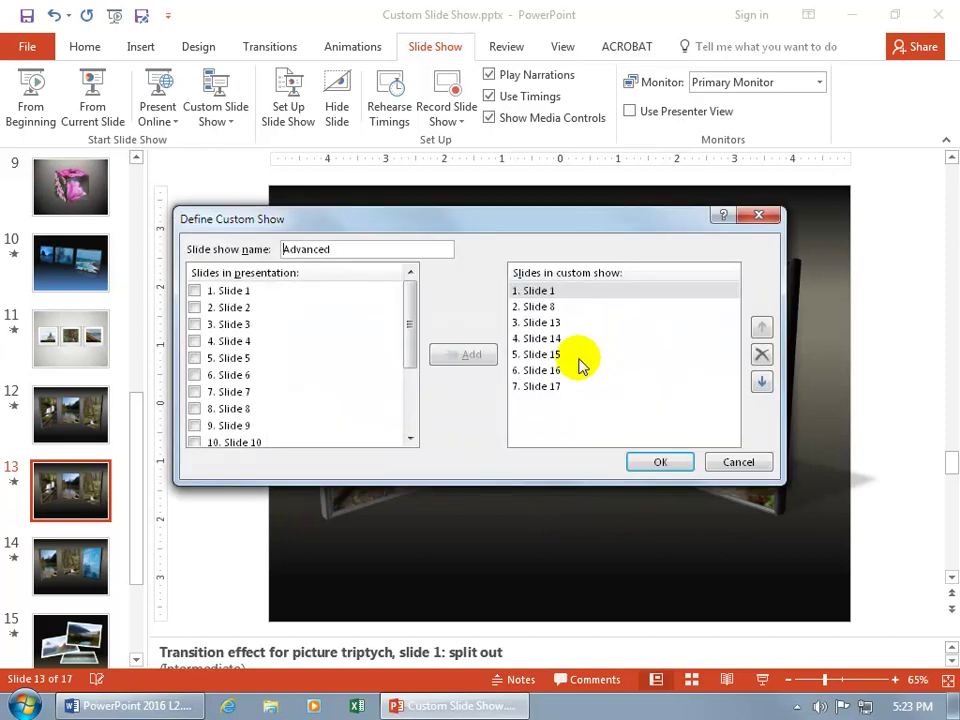
click(558, 290)
click(758, 355)
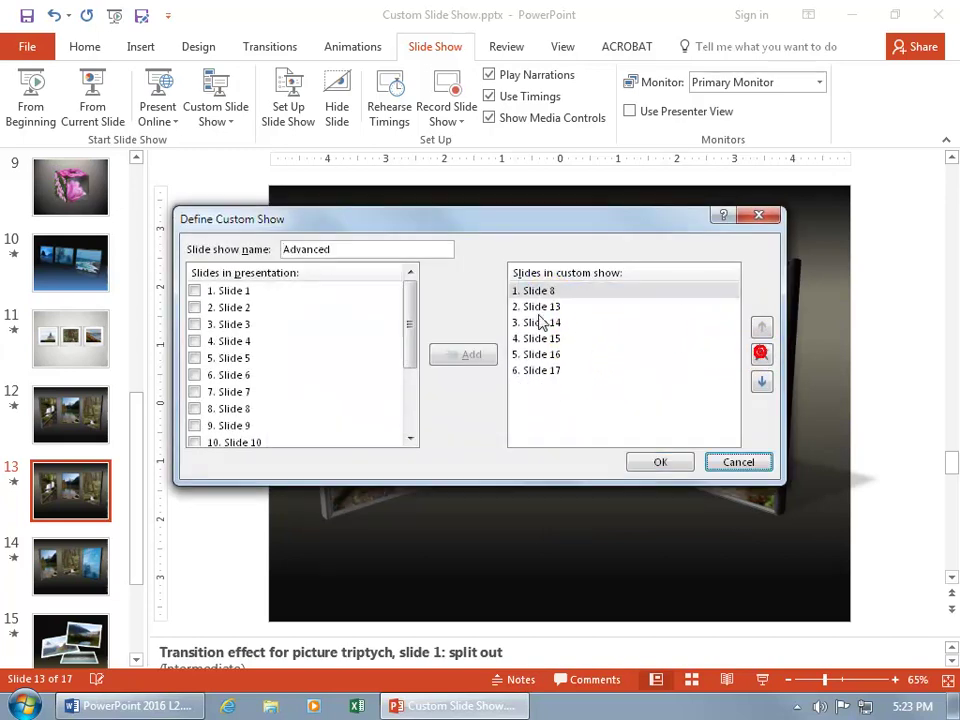
click(763, 354)
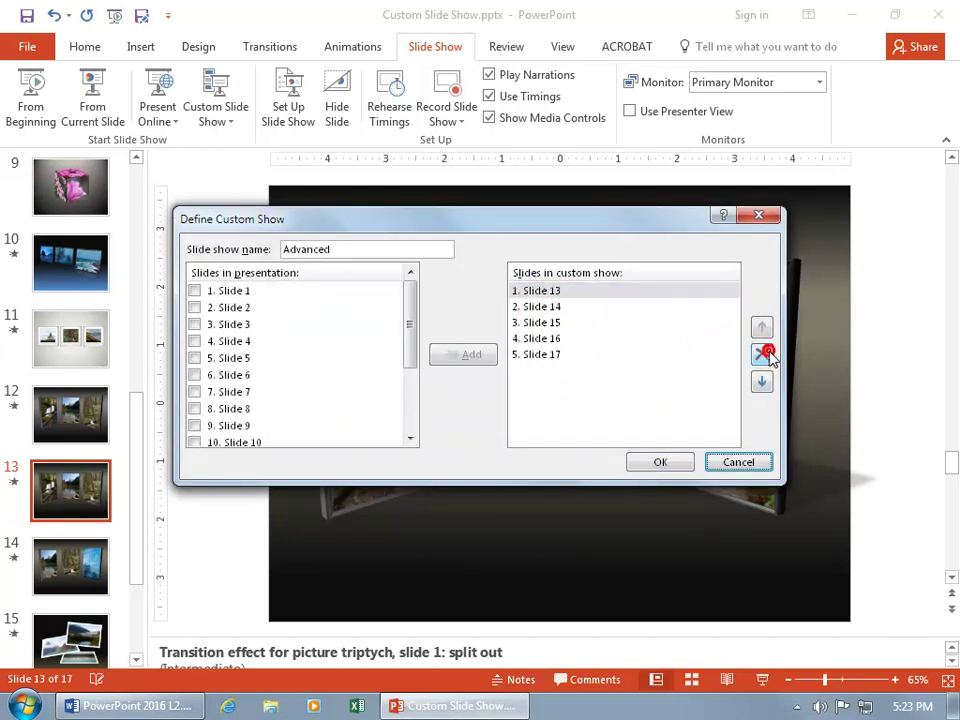
click(669, 463)
- Make a copy of the Advanced show and rename the copy Advanced 2
click(375, 308)
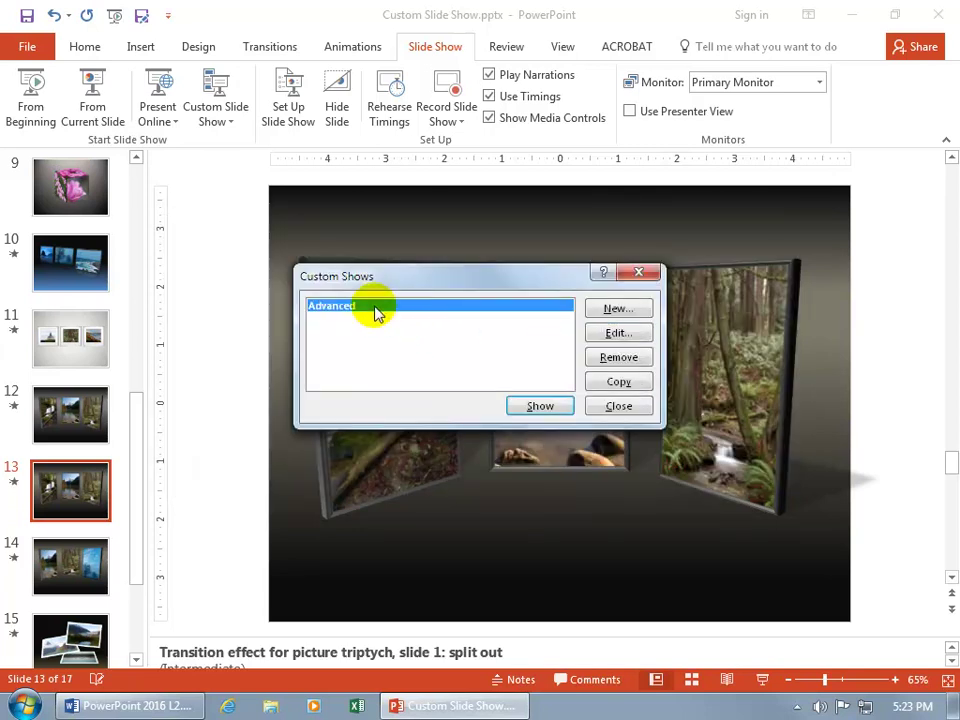
click(618, 383)
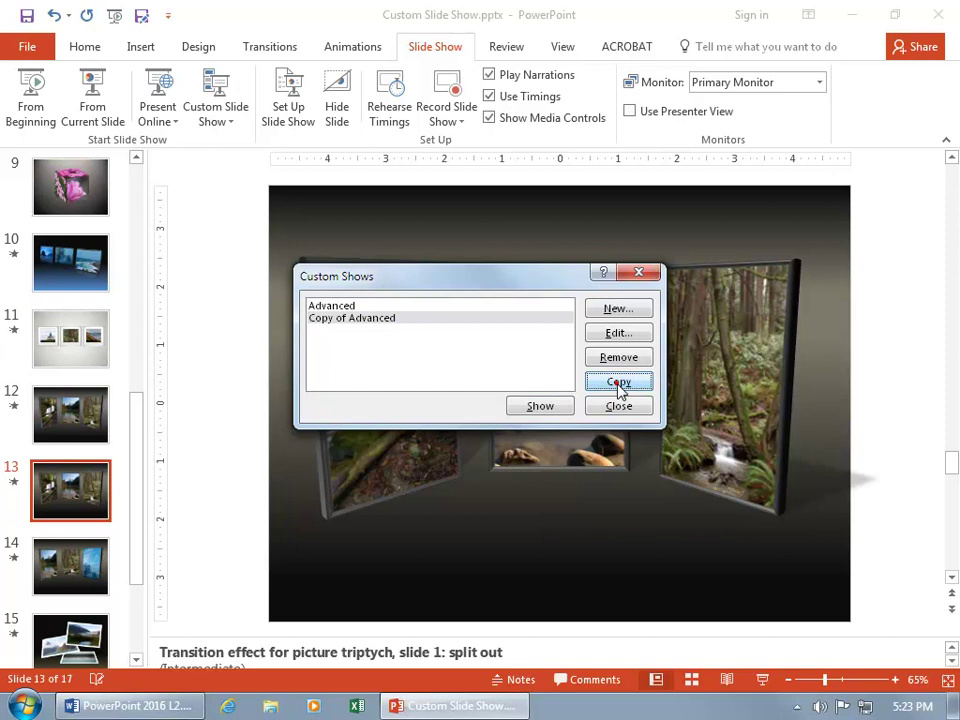
click(395, 320)
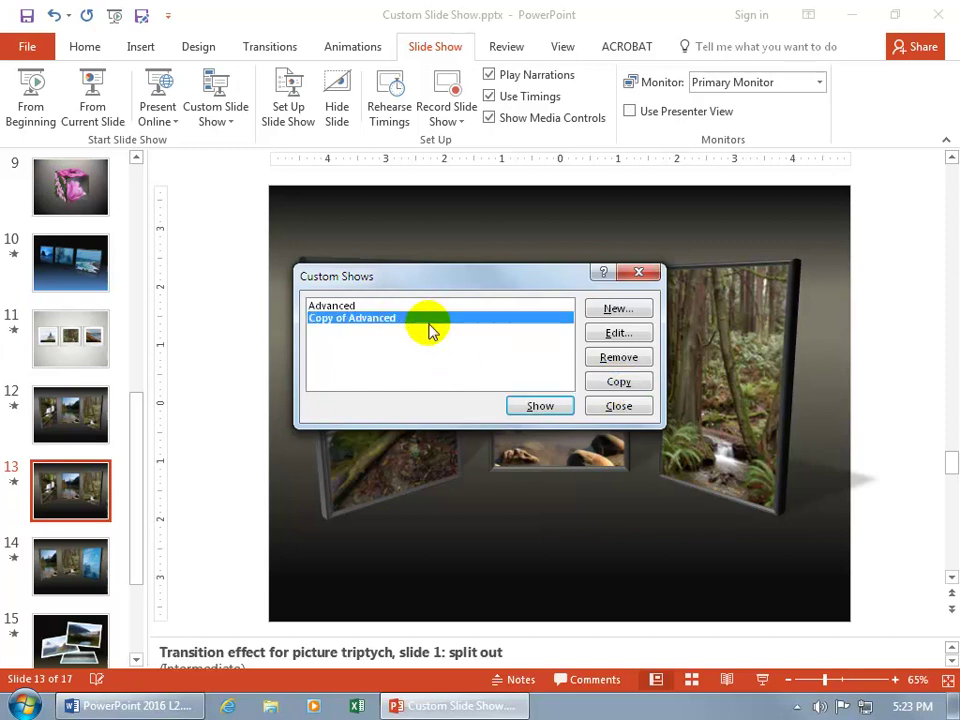
click(615, 334)
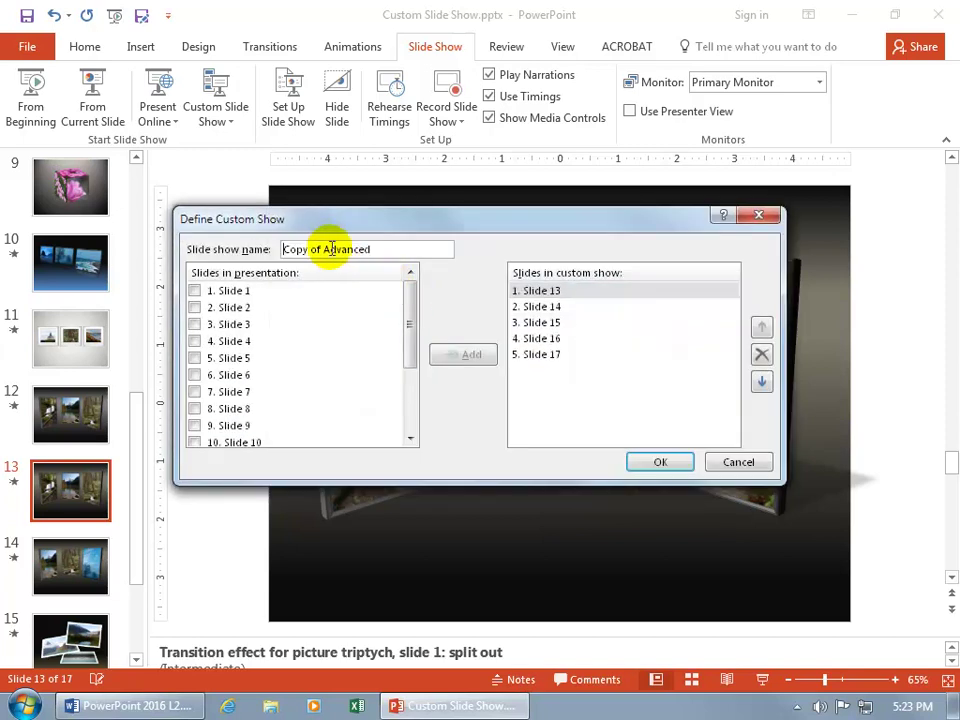
drag(325, 249, 231, 251)
key(BackSpace)
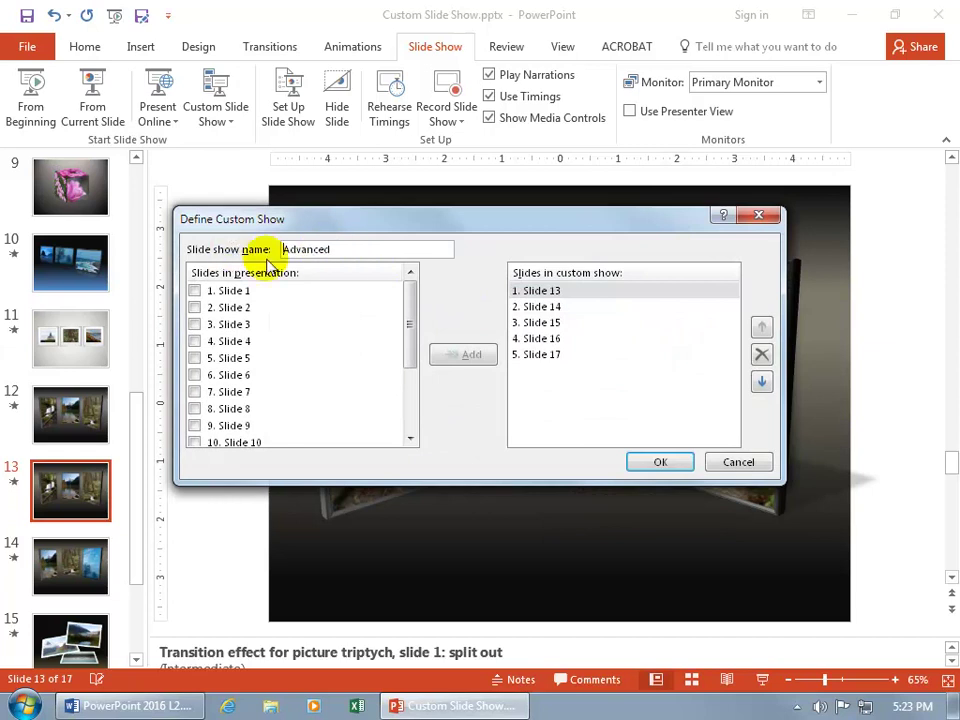
click(346, 248)
text(2)
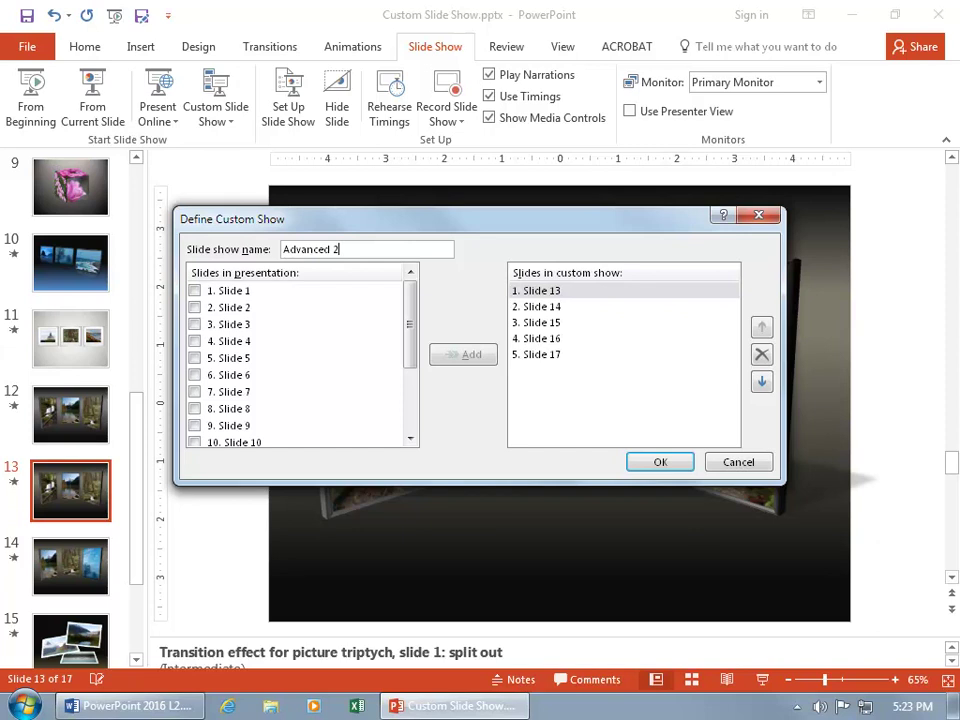
- Take slides 13, 14 and 15 out of the Advanced 2 show and save it
click(535, 290)
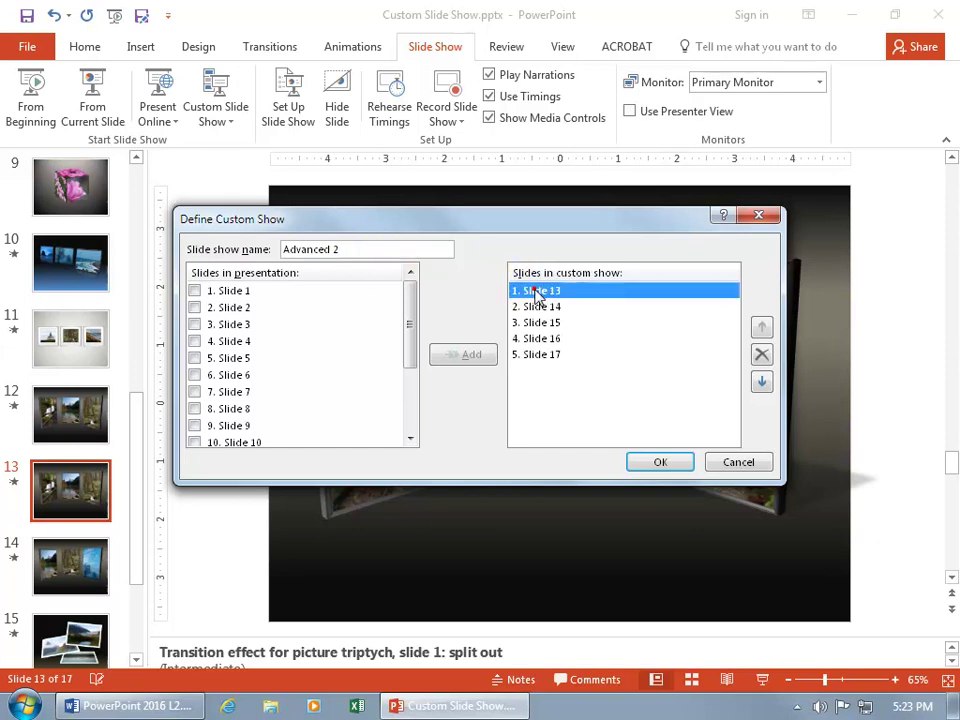
click(761, 354)
click(553, 290)
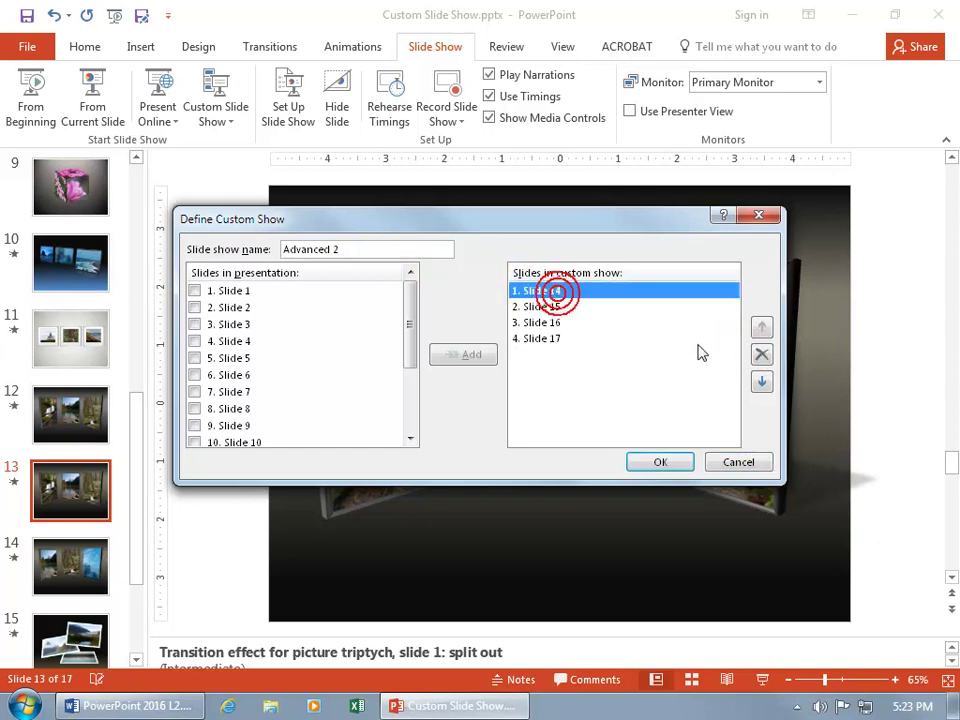
click(760, 355)
click(548, 290)
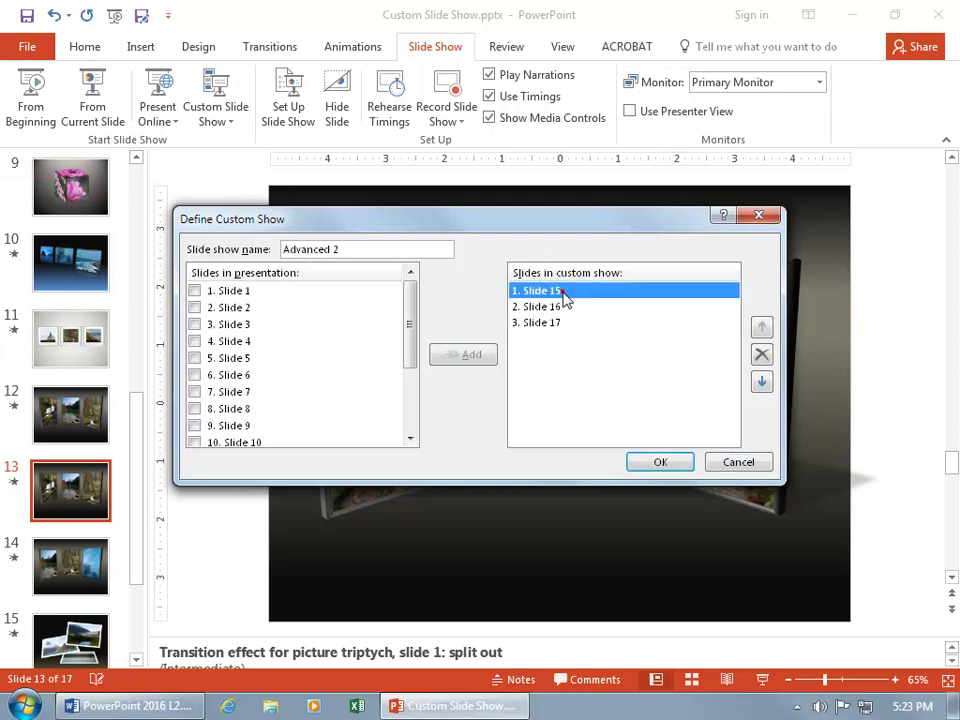
click(761, 352)
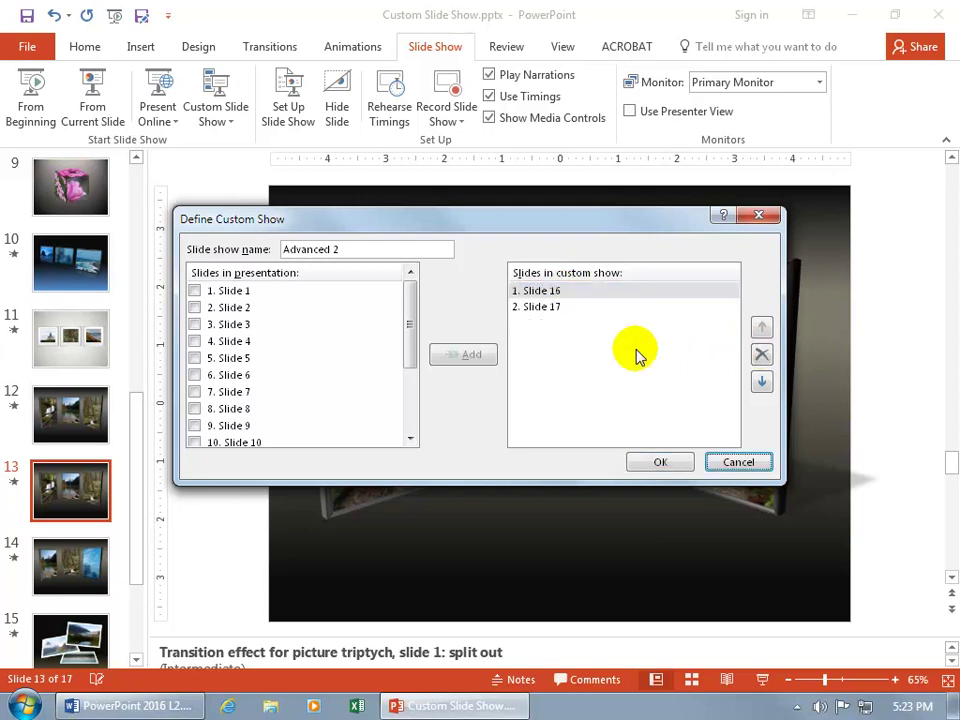
click(660, 462)
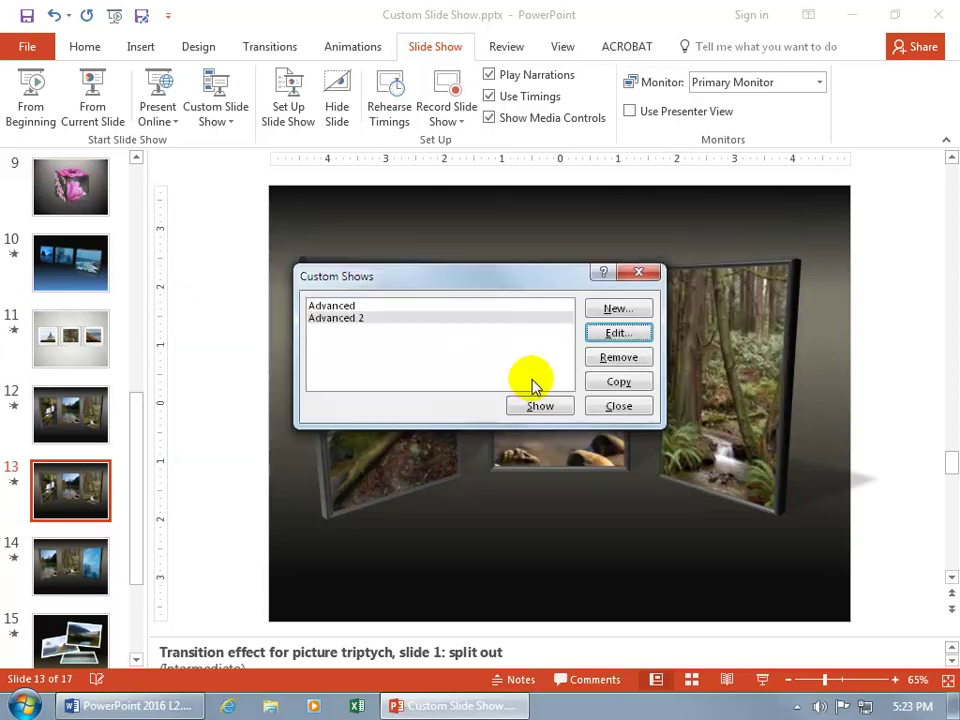